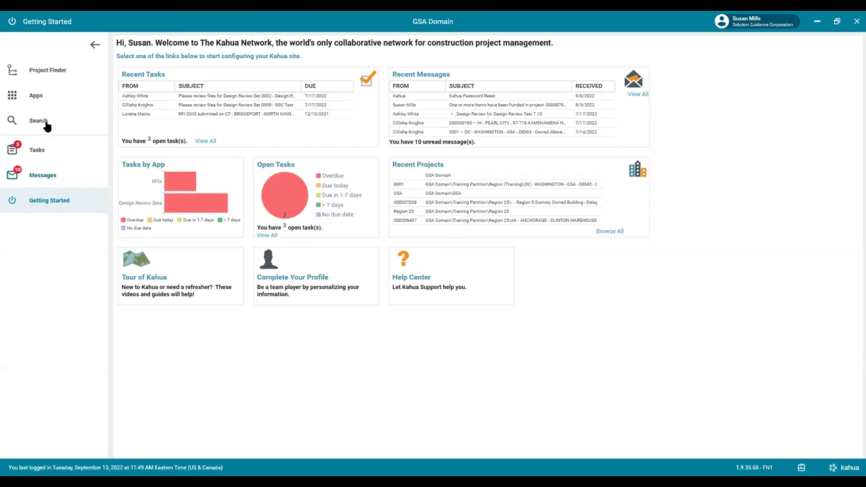
Open the GSA project from Project Finder to show its Getting Started dashboard.
left_click(47, 72)
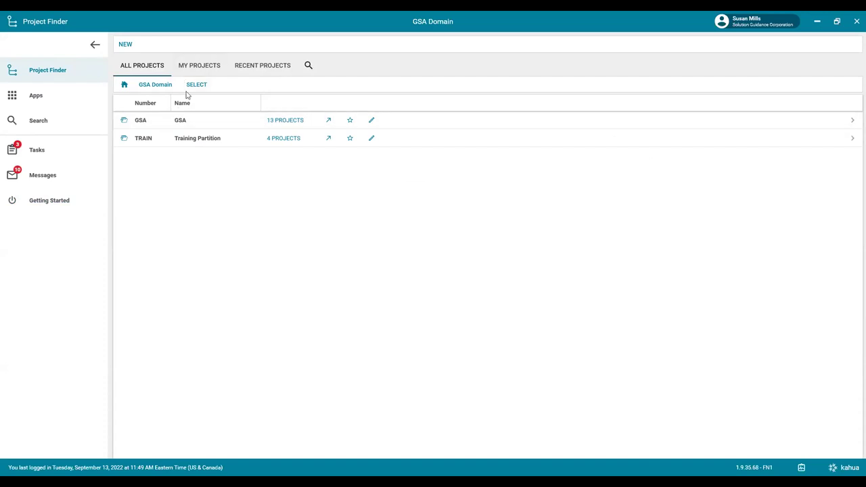
left_click(327, 122)
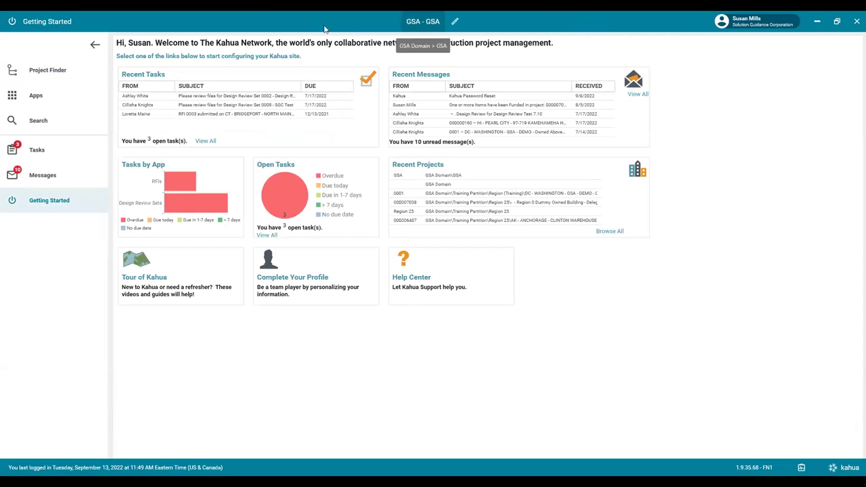
Unstar the 0001 GSA DEMO project under My Projects, then go back to All Projects.
left_click(37, 76)
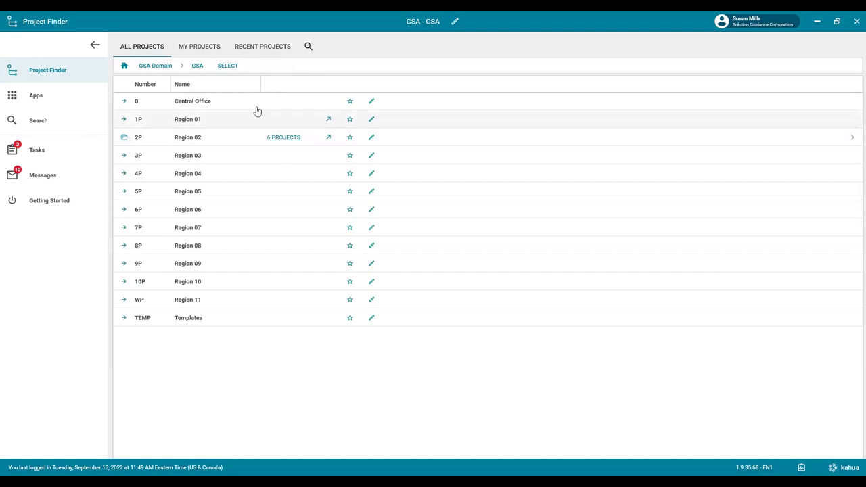
left_click(202, 47)
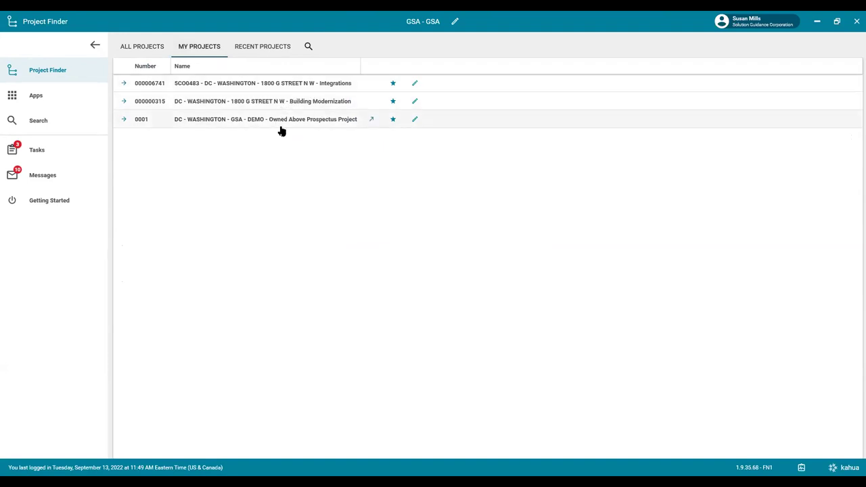
left_click(393, 122)
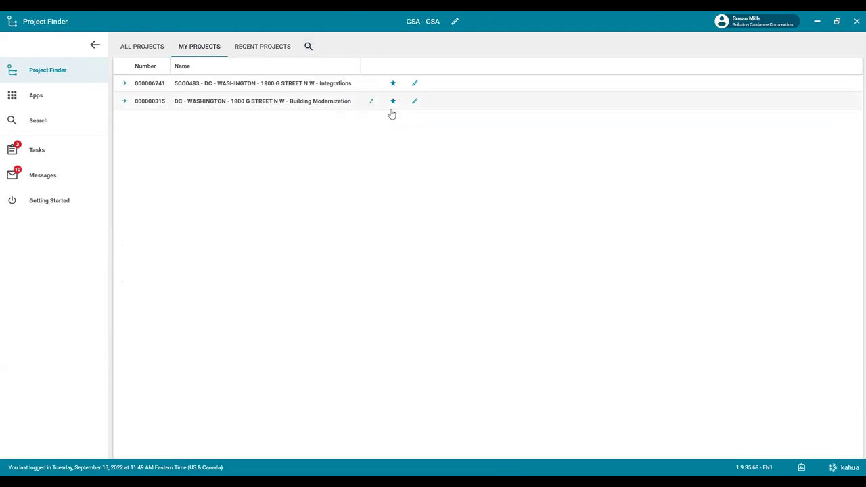
left_click(146, 52)
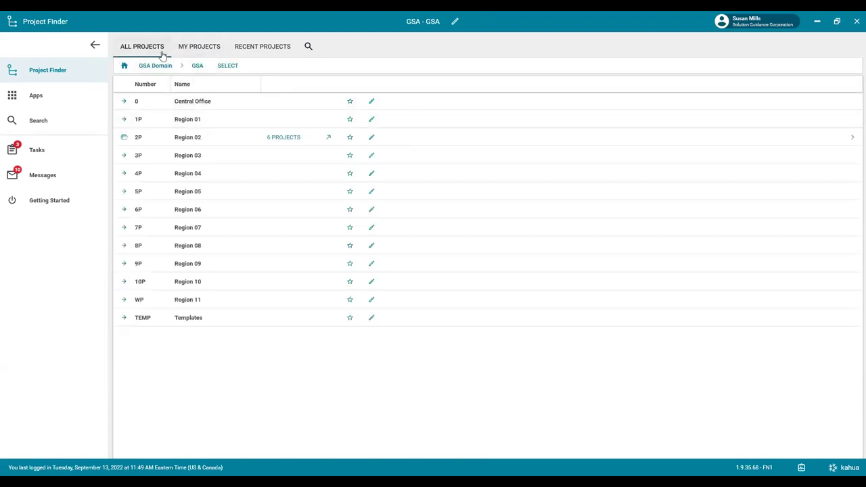
Search projects for 'demo' and star the 0001 GSA DEMO project as a favourite.
left_click(312, 44)
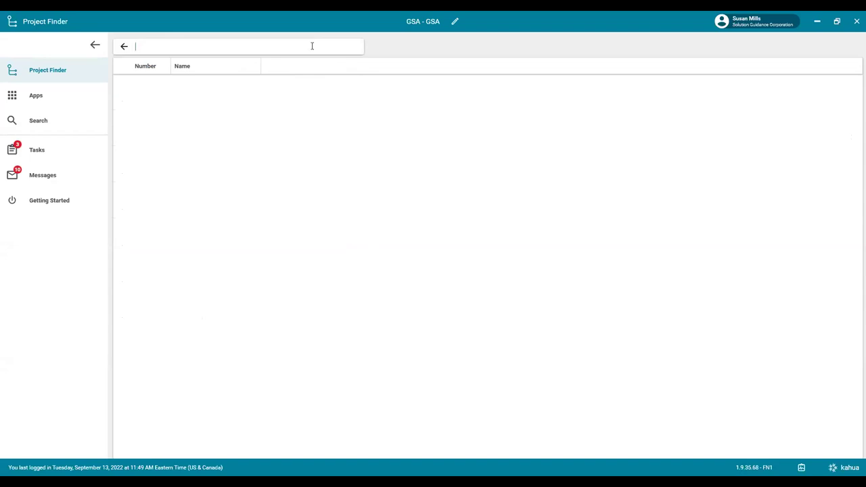
type("demo")
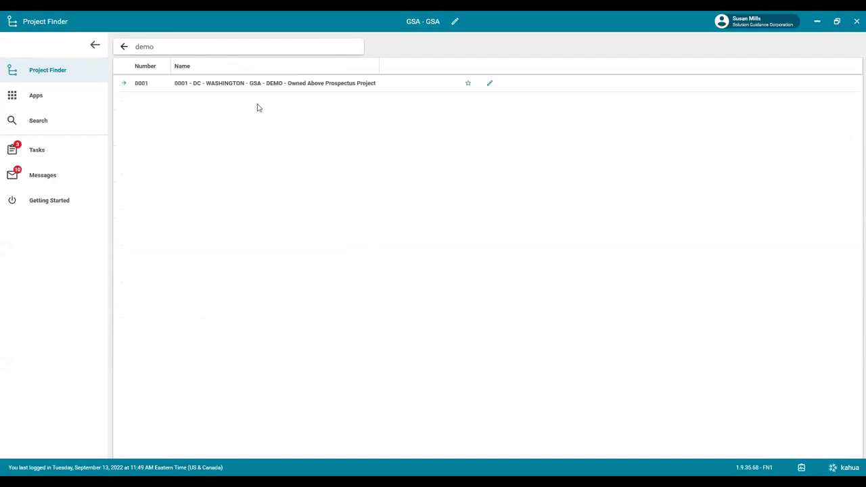
left_click(468, 85)
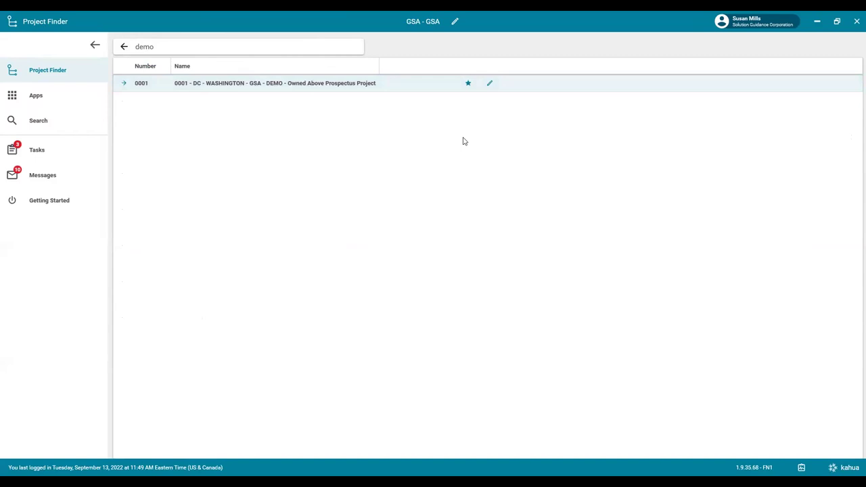
Show My Projects and display the side panel listing the three favourite projects.
left_click(119, 48)
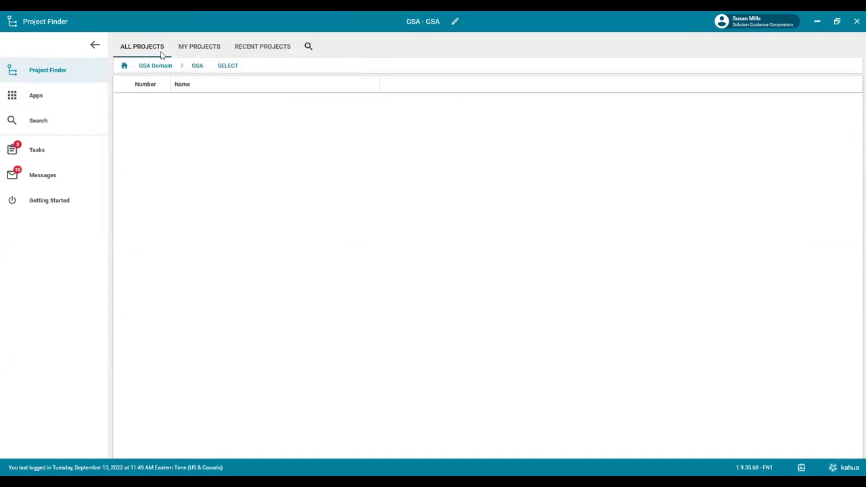
left_click(200, 46)
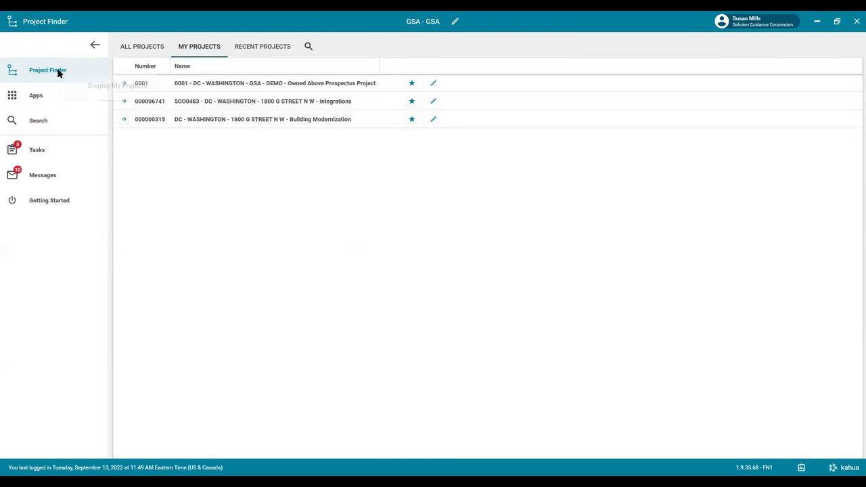
left_click(105, 94)
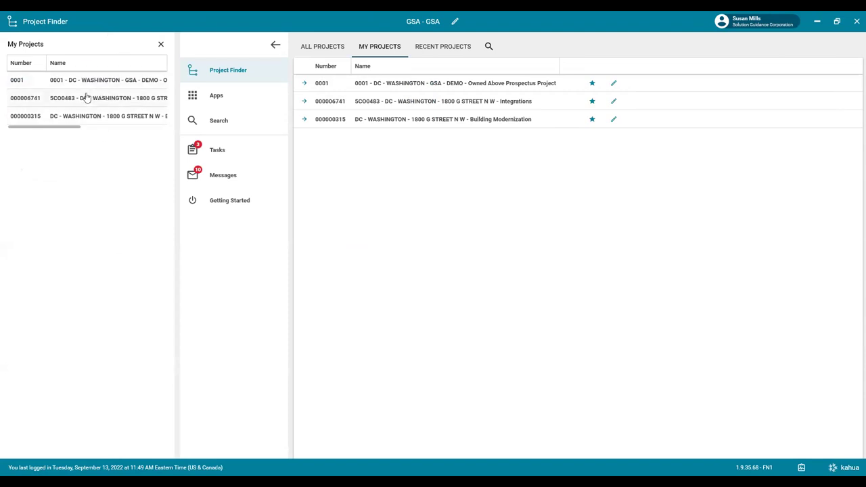
Close the My Projects panel, then collapse and re-expand the navigation sidebar.
left_click(160, 45)
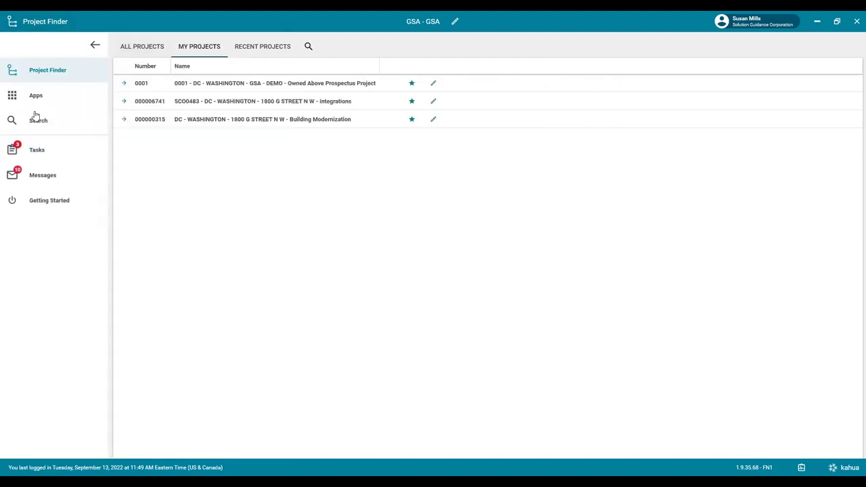
left_click(95, 47)
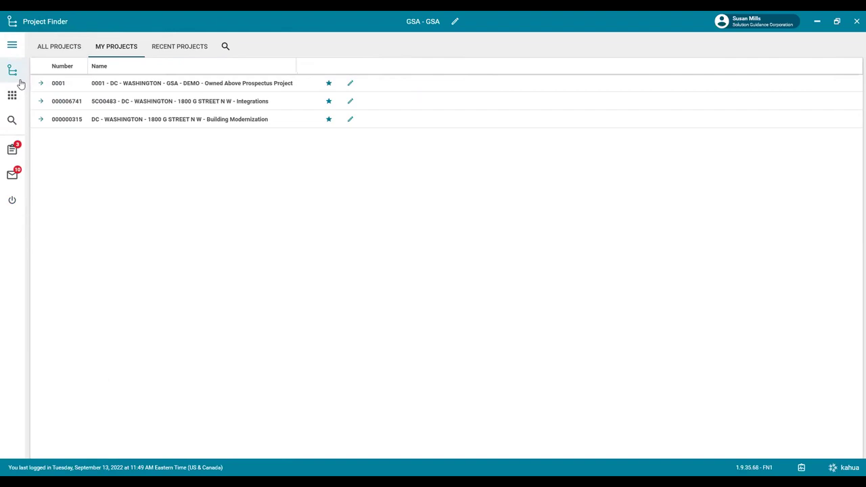
left_click(12, 47)
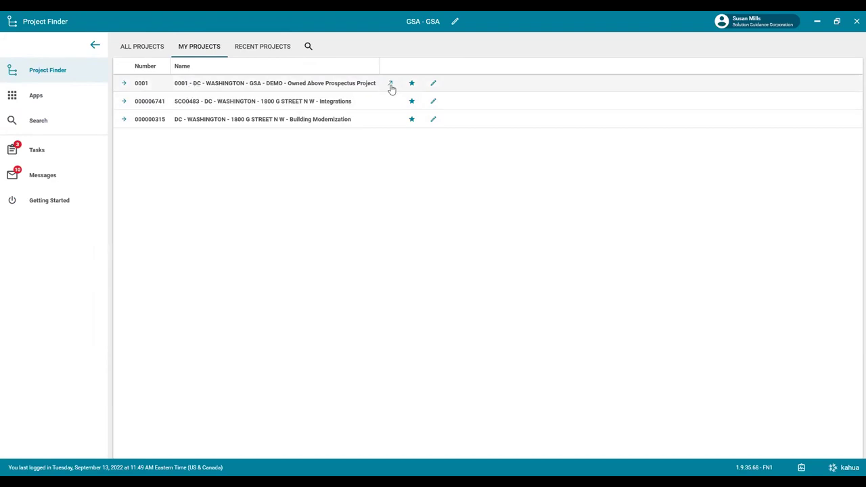
Open the 0001 GSA DEMO project and list its Document Management apps.
left_click(389, 85)
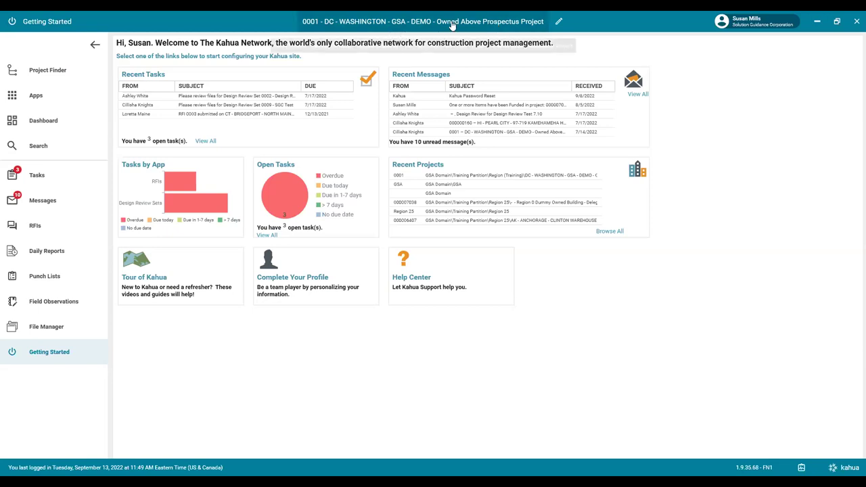
left_click(39, 95)
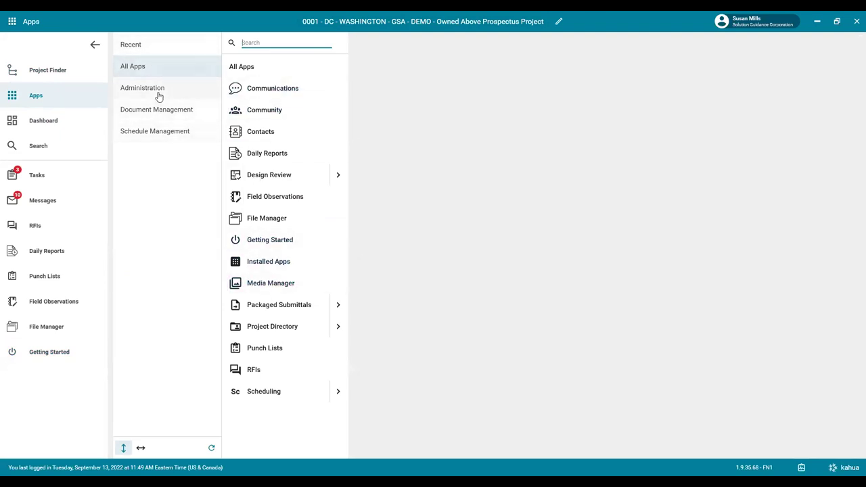
left_click(159, 112)
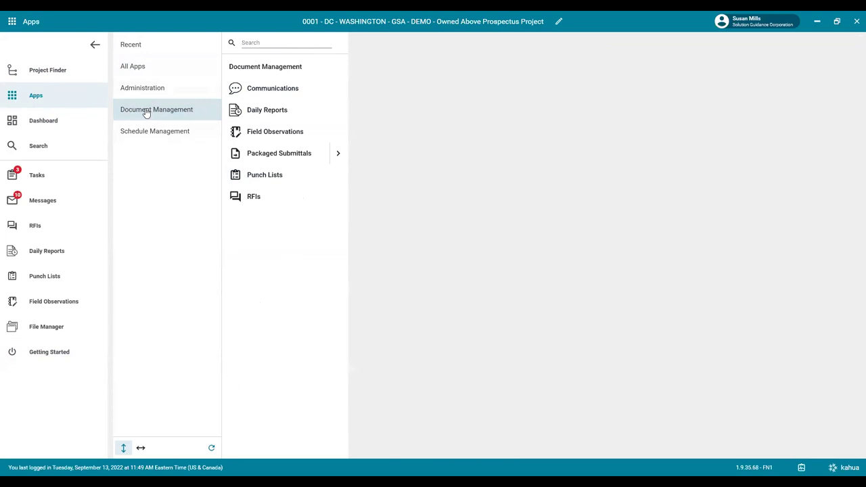
Browse the Packaged Submittals sub-apps and Schedule Management apps, then return to Document Management.
left_click(337, 154)
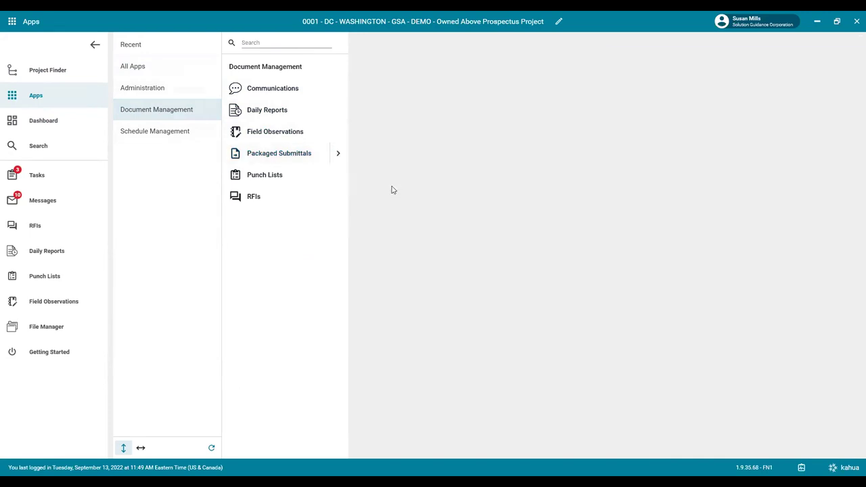
mouse_move(343, 155)
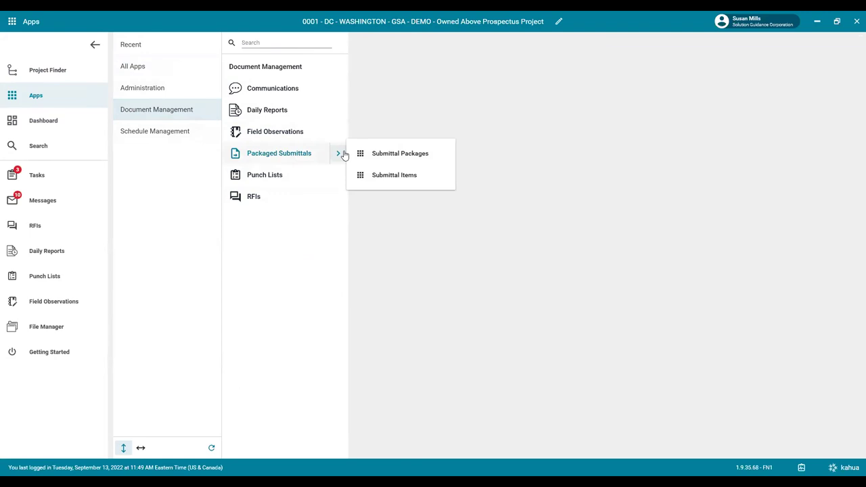
left_click(191, 129)
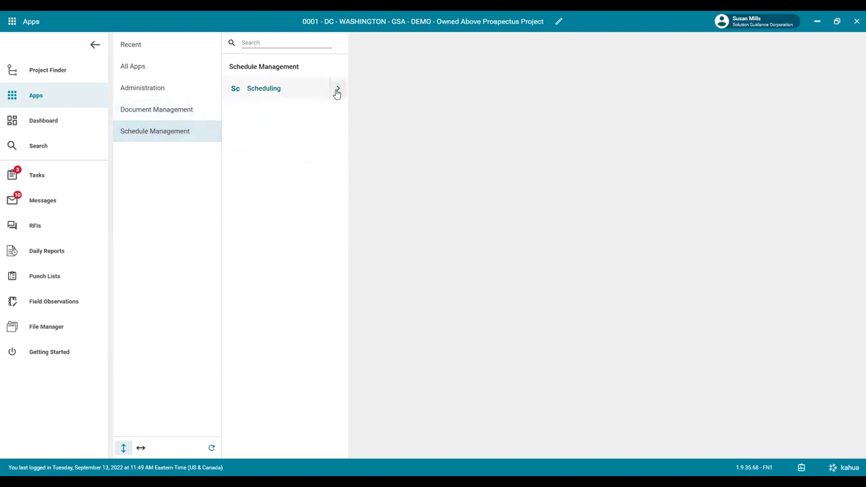
mouse_move(337, 91)
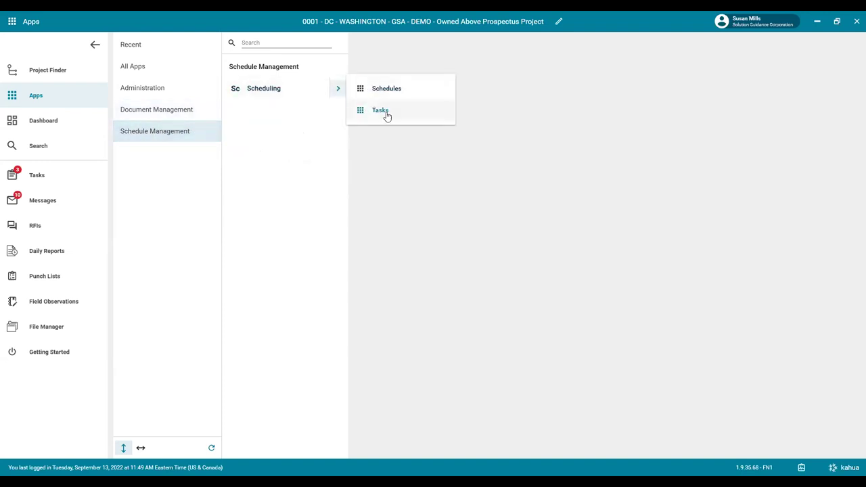
left_click(176, 119)
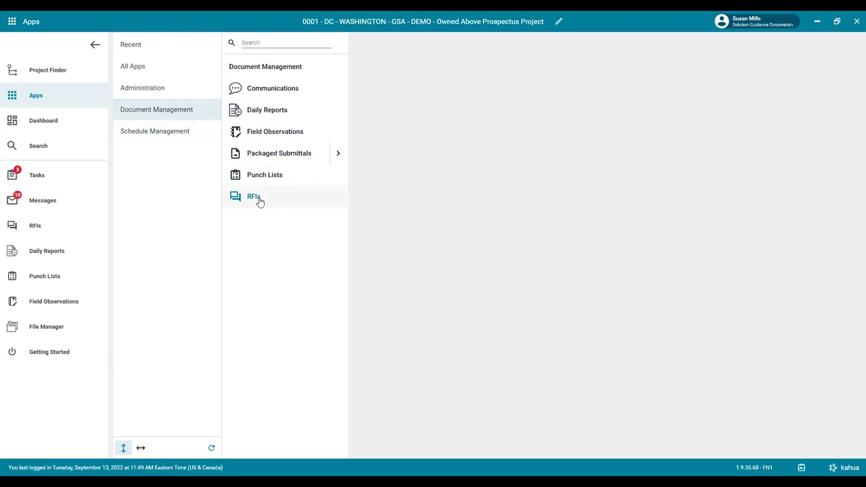
Review the project's six official RFIs in the RFIs app, then open the project Dashboard.
left_click(259, 200)
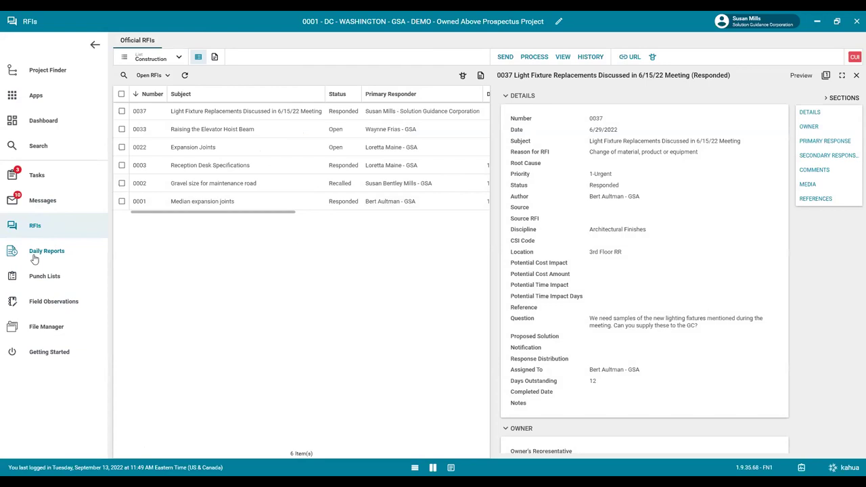
right_click(38, 232)
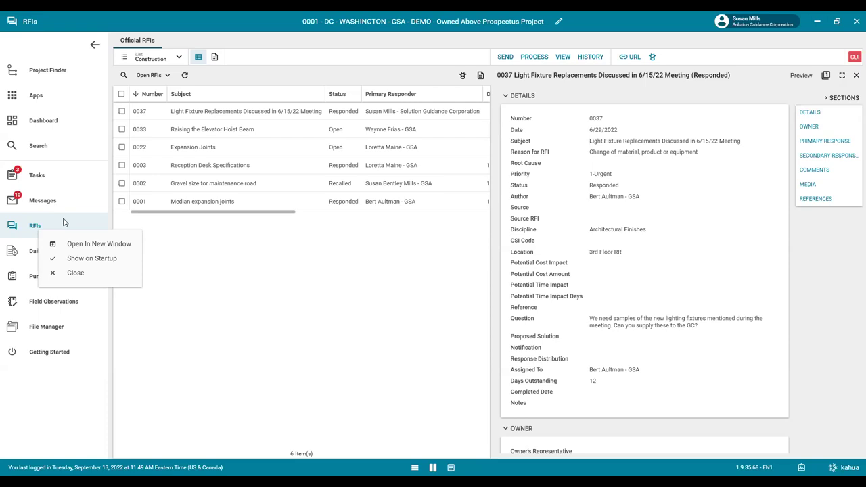
left_click(42, 122)
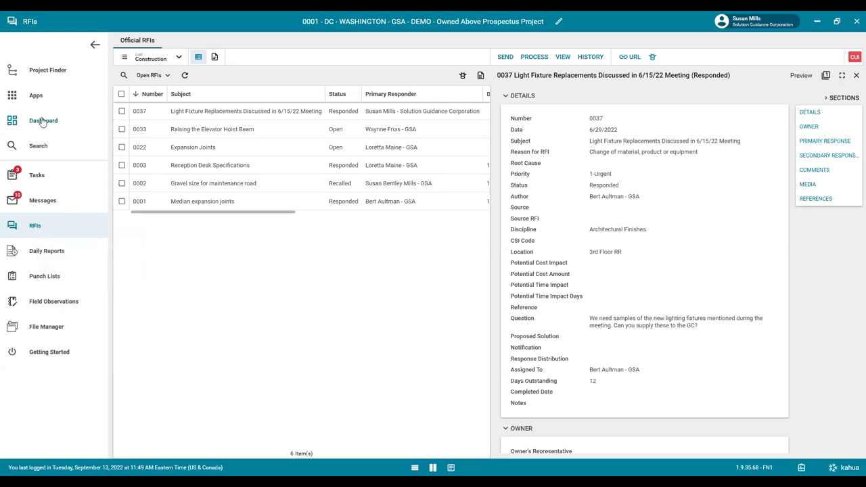
left_click(42, 122)
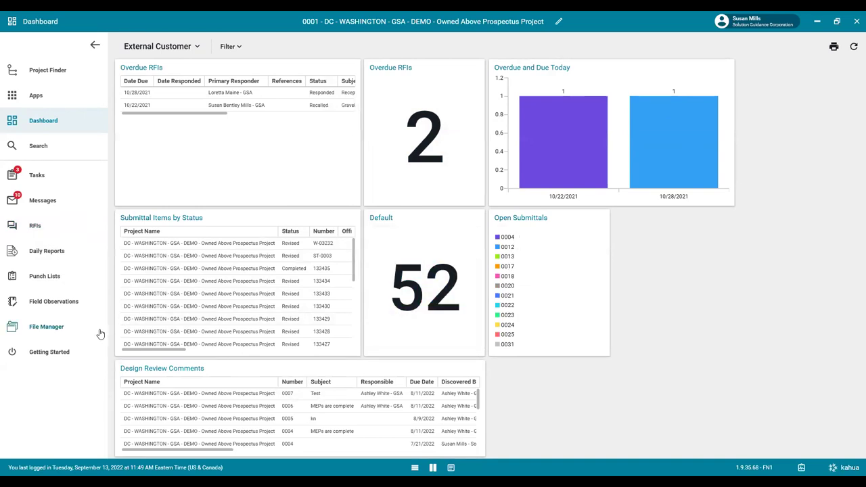
Expand the full Design Review Comments list on the Dashboard, then open project Search.
scroll(154, 349, "down", 2)
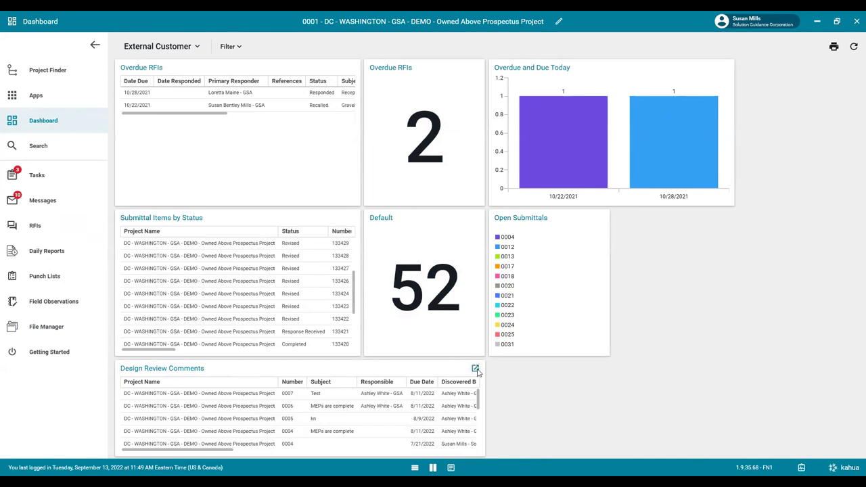
left_click(475, 369)
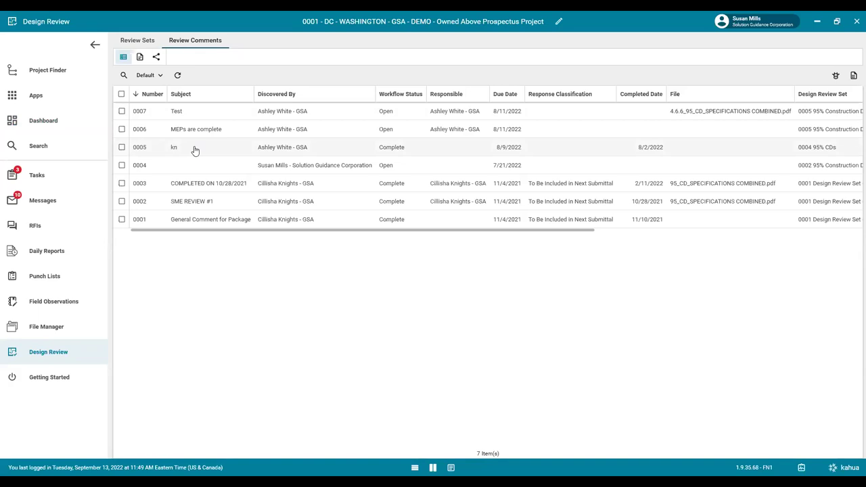
left_click(38, 146)
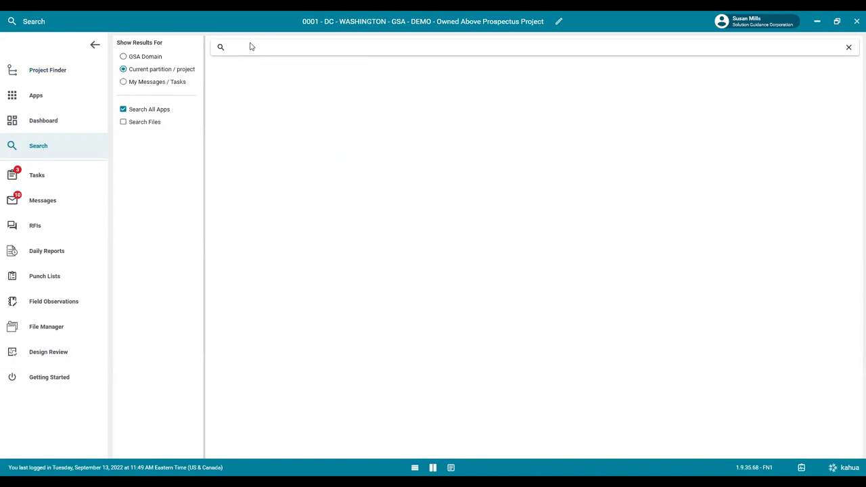
Search the project for 'rfi' and then 'hoist beam', then open the Tasks list.
type("rfi")
key("Return")
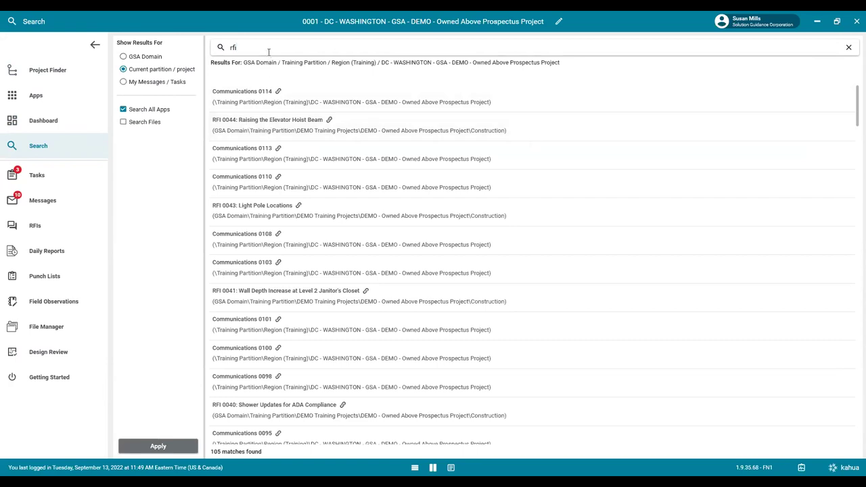
type("hoist beam")
key("Return")
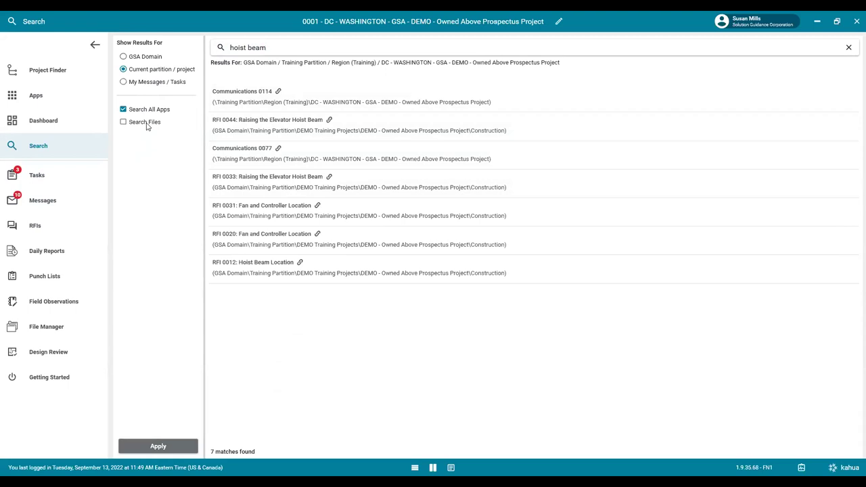
left_click(38, 176)
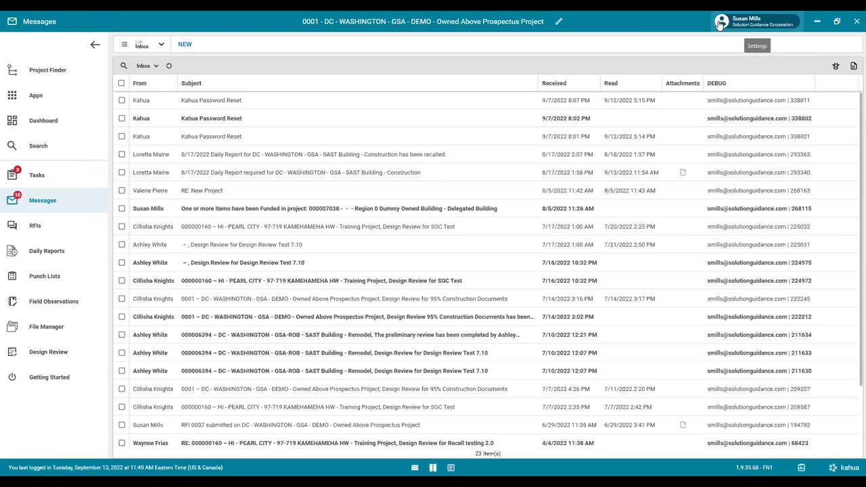
Open My Settings from the user menu and show the Profiles page with the single profile.
left_click(719, 25)
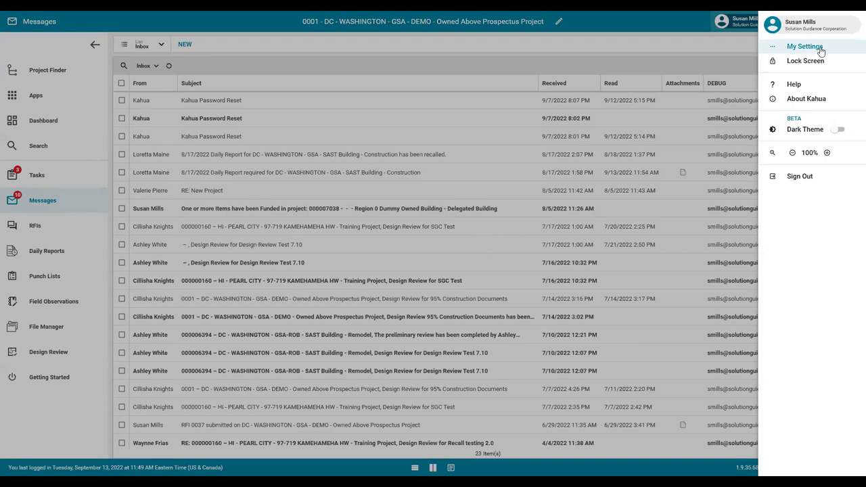
left_click(820, 50)
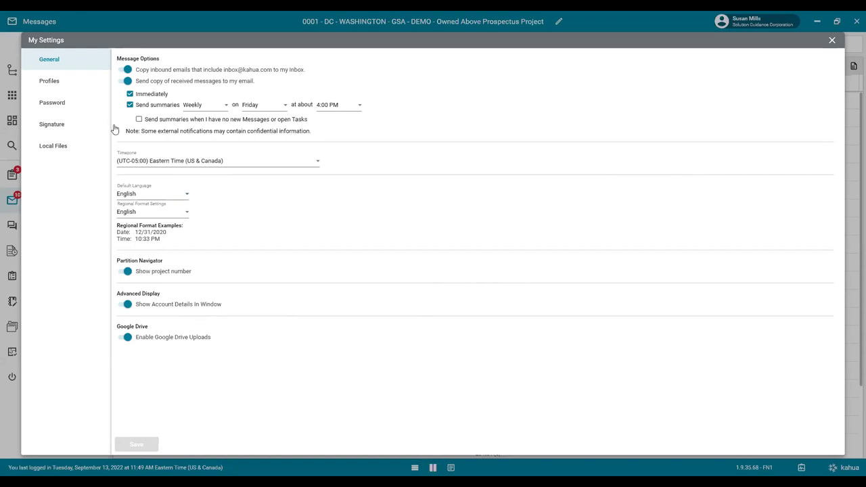
left_click(68, 85)
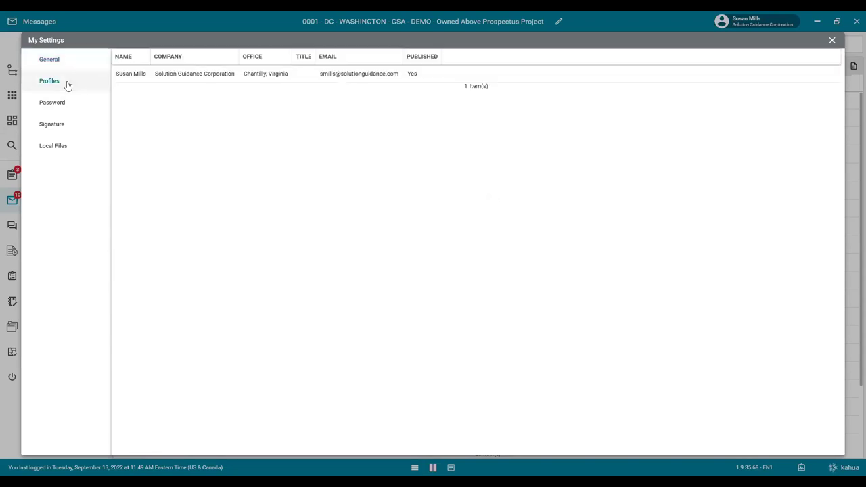
View the profile's details, then show the Signature page with its signature block and PIN fields.
left_click(199, 76)
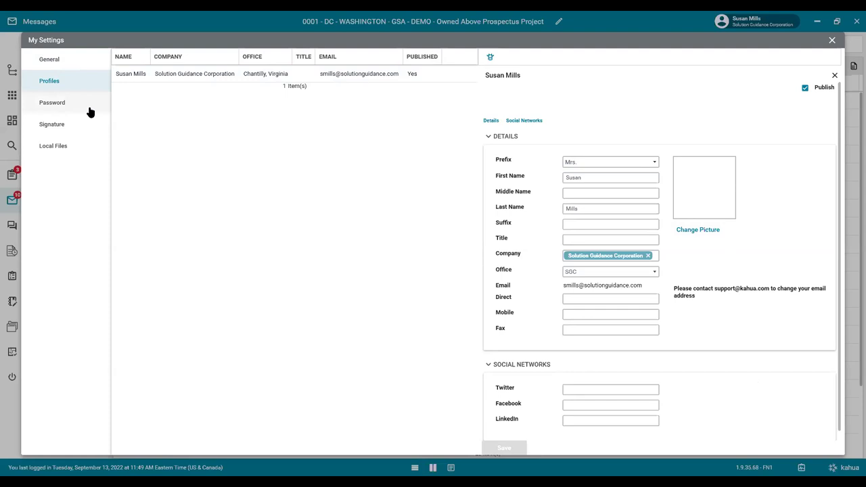
left_click(81, 137)
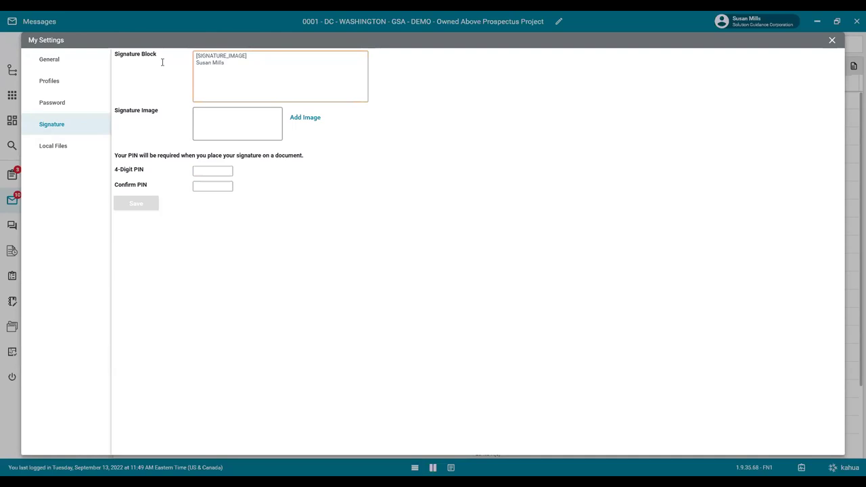
Close My Settings and open the Apps menu with the Document Management apps.
left_click(833, 42)
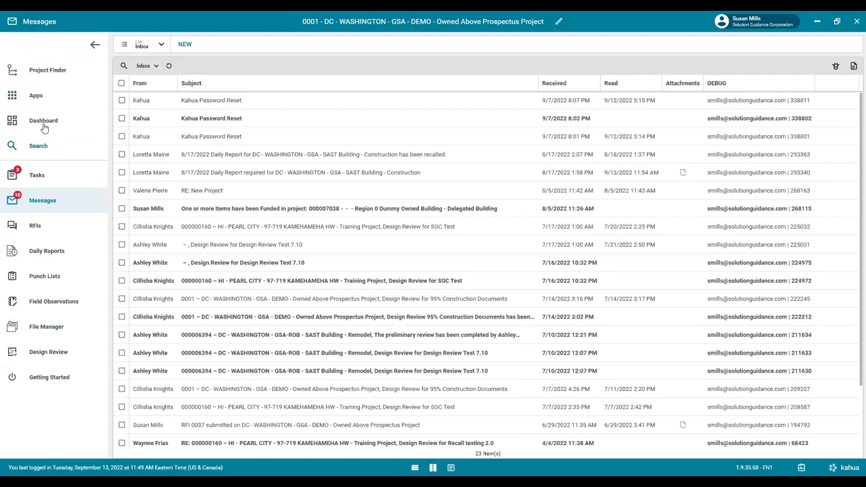
left_click(36, 98)
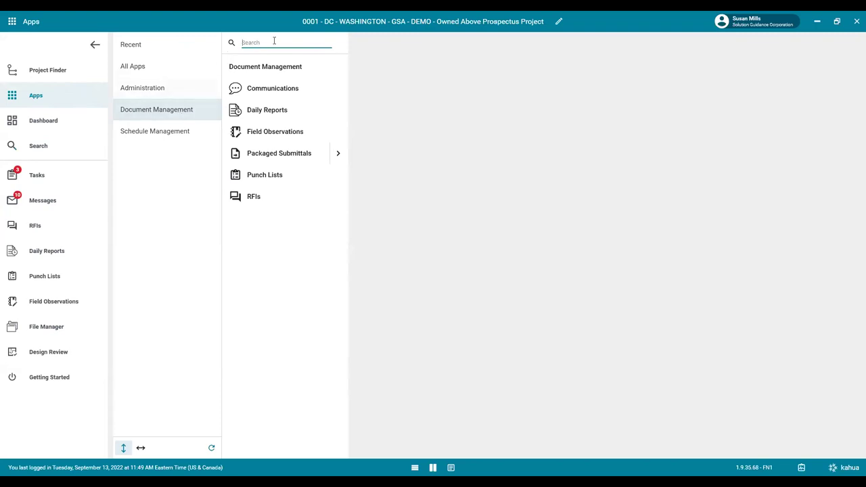
Search the apps for 'punch' and open the Punch Lists app.
type("punch")
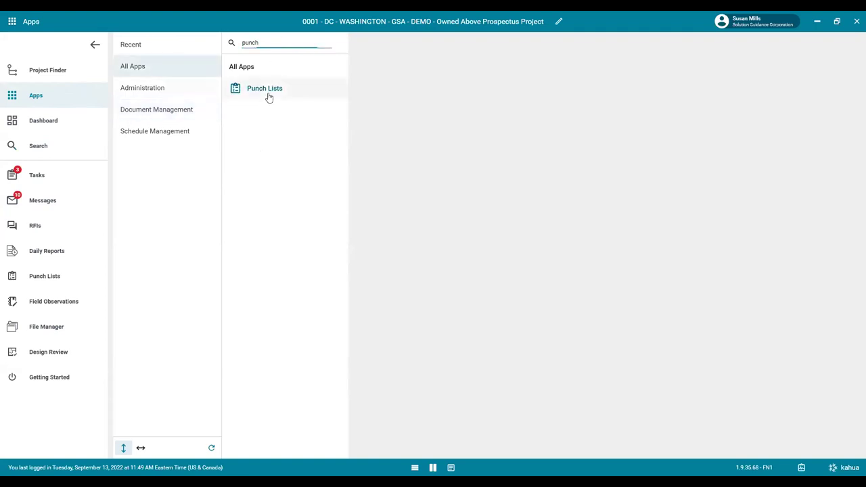
left_click(55, 279)
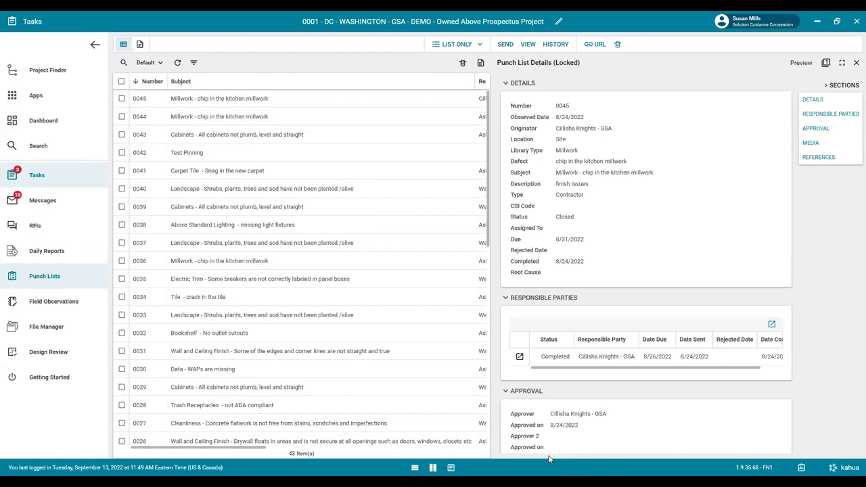
Select punch item 0045, try each layout toggle, and end on the details-only layout.
left_click(856, 63)
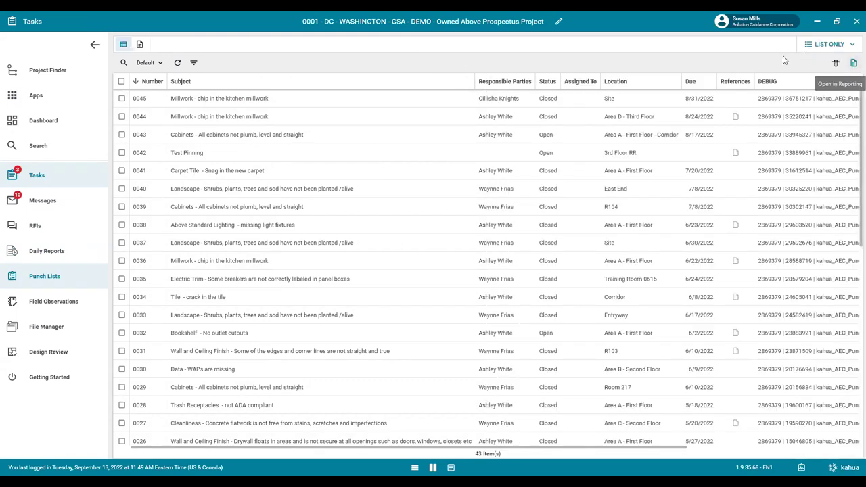
left_click(217, 103)
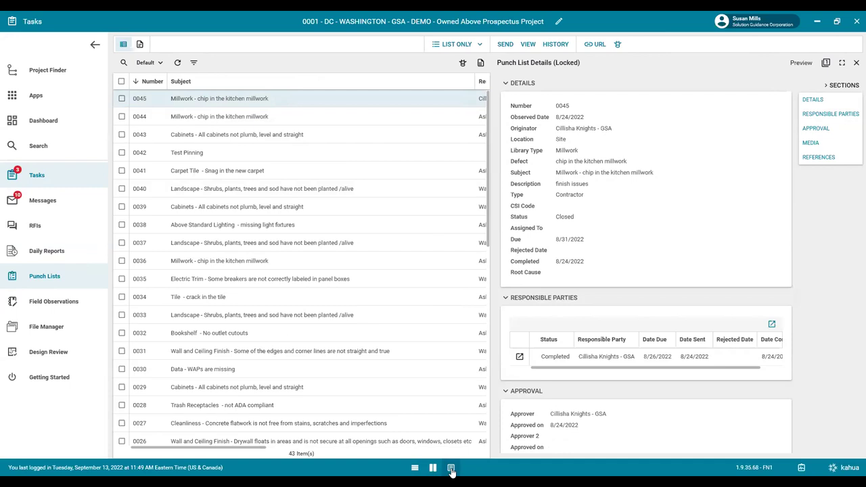
left_click(451, 468)
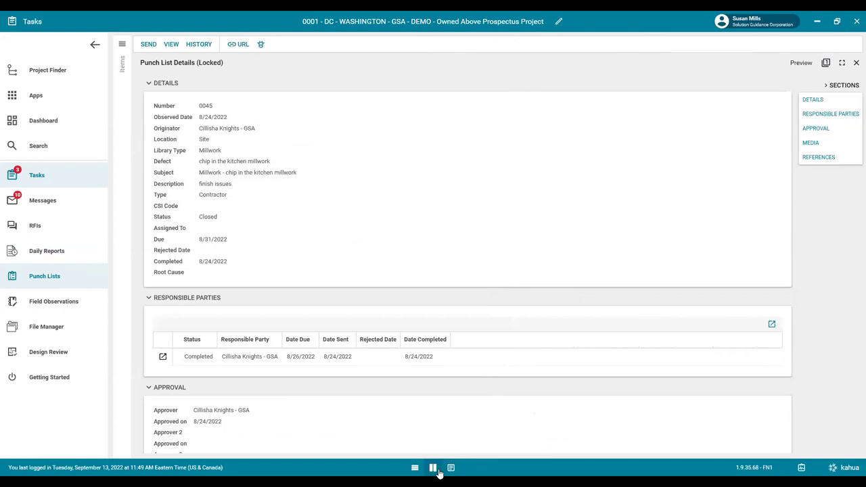
left_click(432, 468)
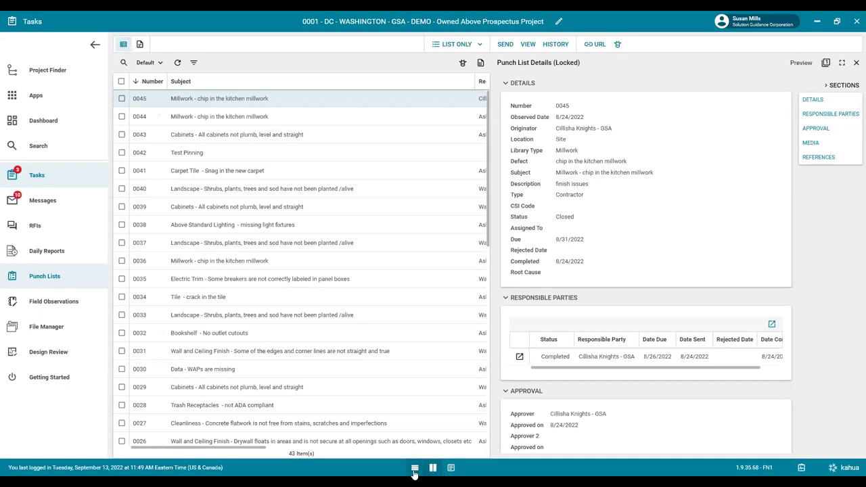
left_click(415, 467)
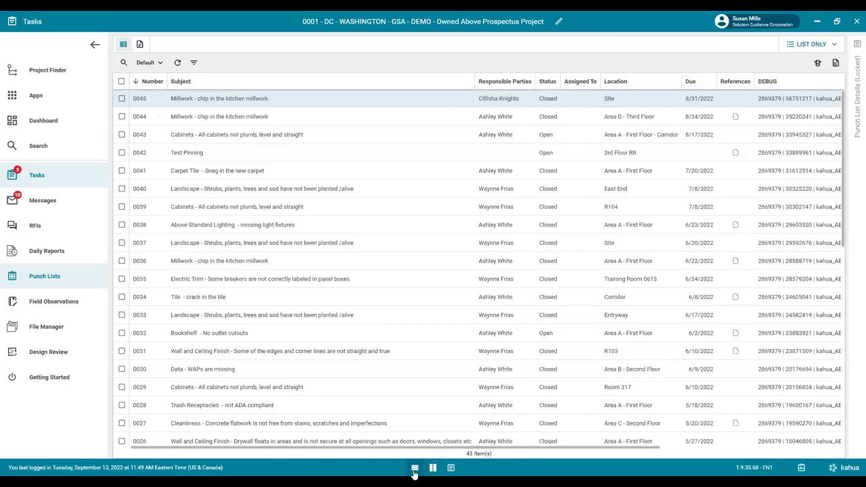
left_click(449, 468)
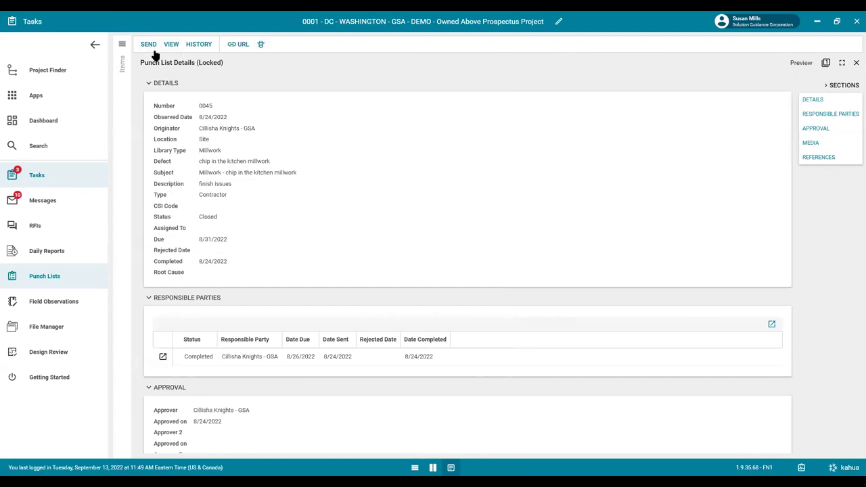
left_click(148, 44)
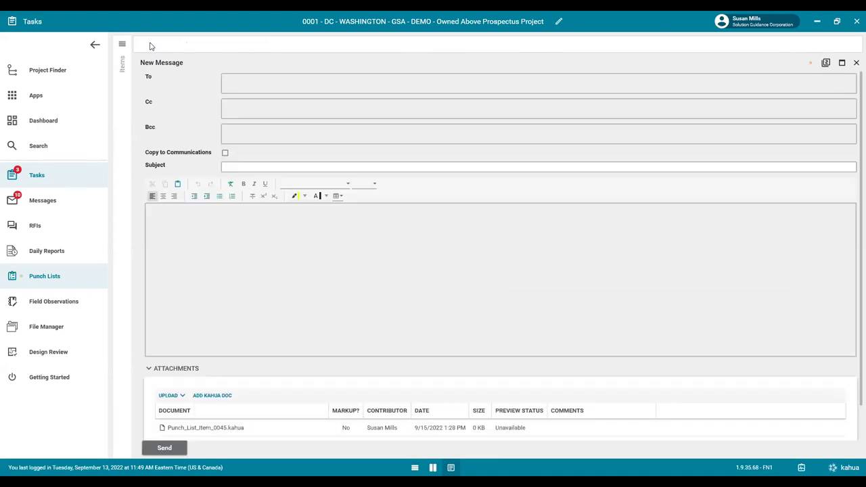
left_click(228, 82)
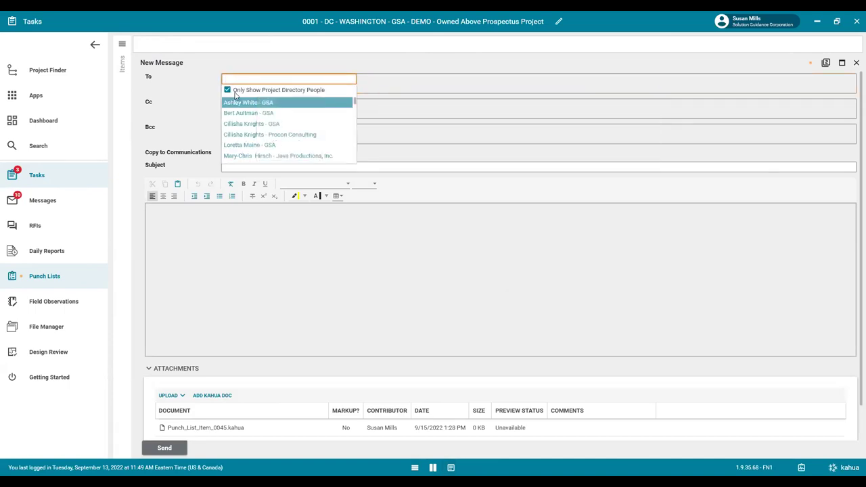
left_click(228, 105)
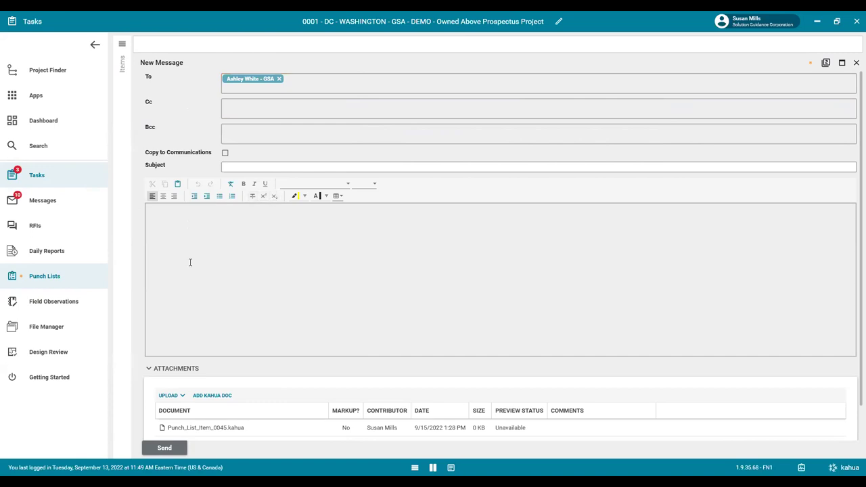
scroll(197, 284, "down", 1)
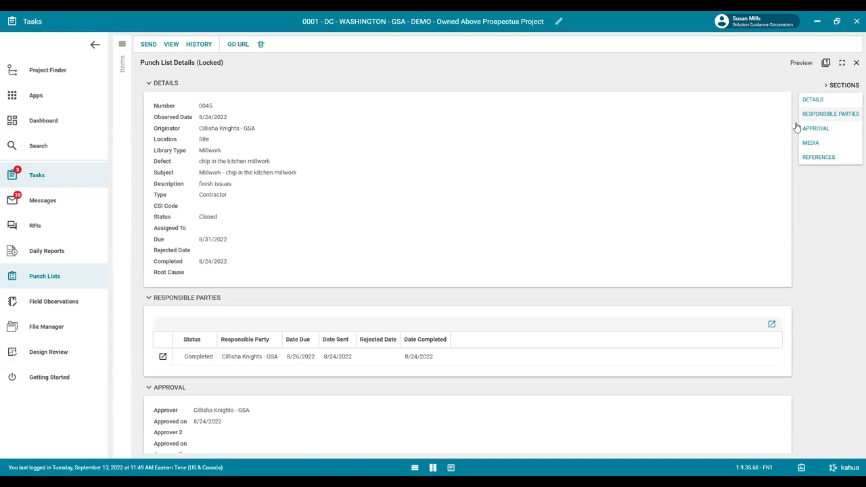
Open punch item 0045's PDF report preview and scroll through its pages.
left_click(171, 44)
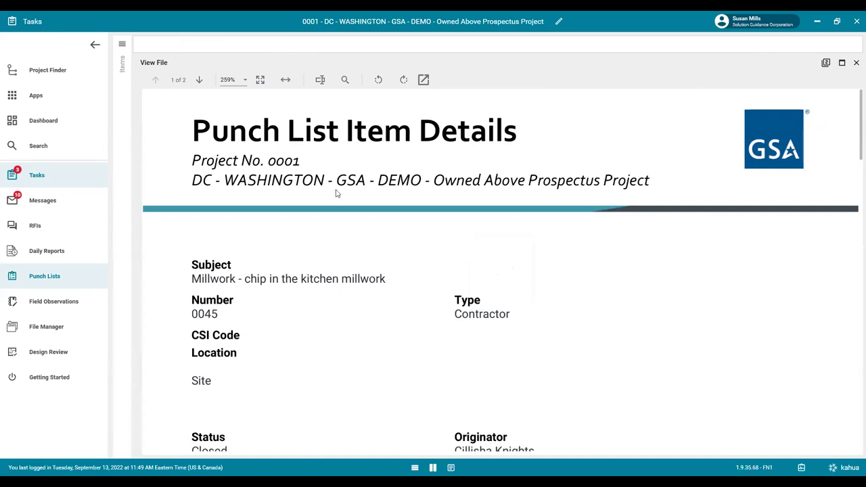
scroll(631, 165, "down", 1)
scroll(630, 167, "up", 1)
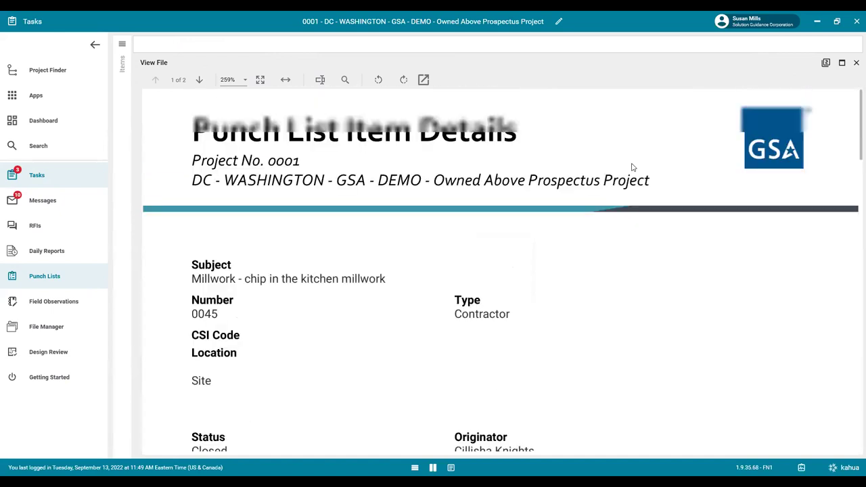
left_click_drag(852, 124, 852, 103)
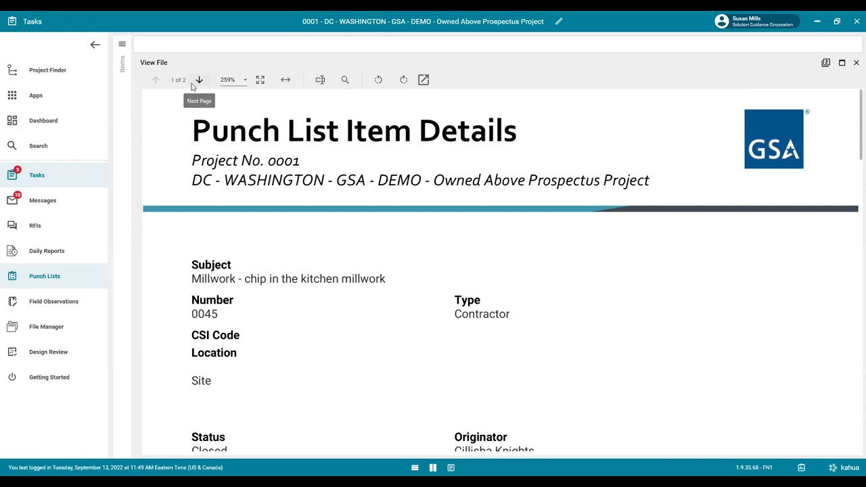
Set the preview zoom to 100%, fit the page, then close the preview.
left_click(238, 82)
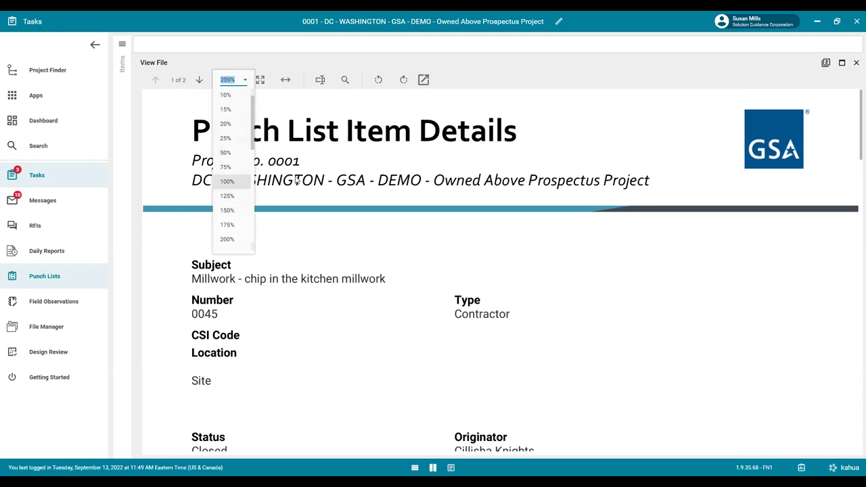
key("Return")
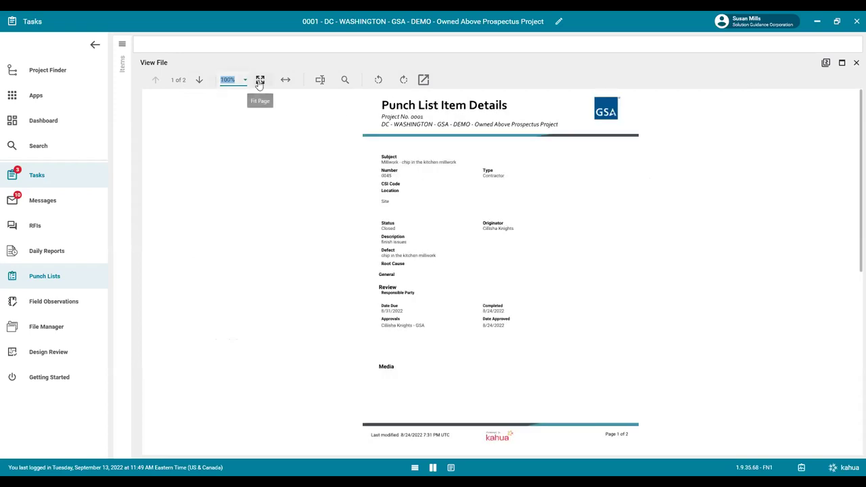
left_click(259, 81)
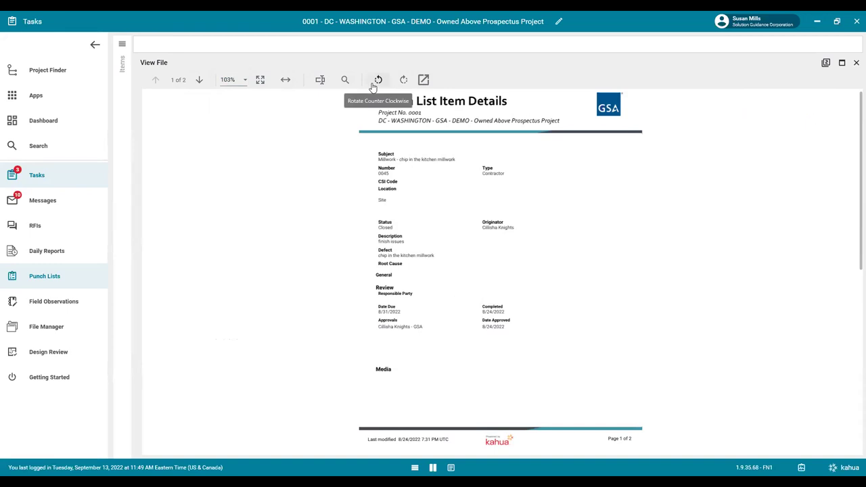
left_click(855, 63)
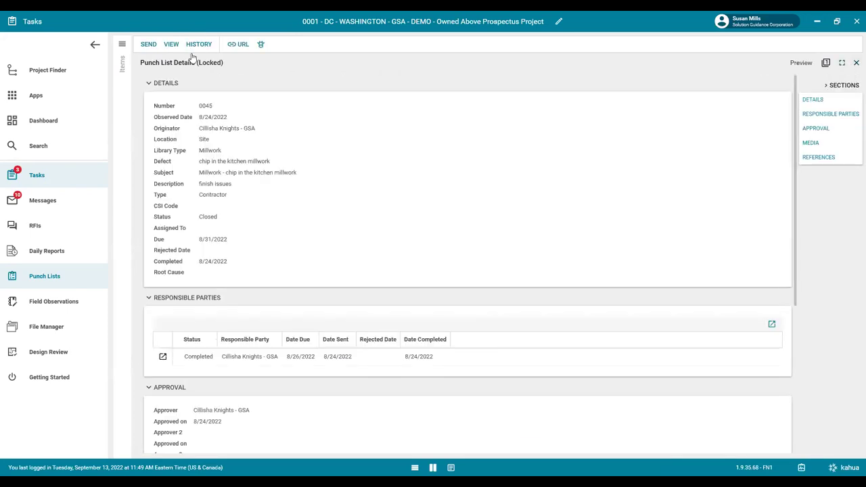
left_click(199, 45)
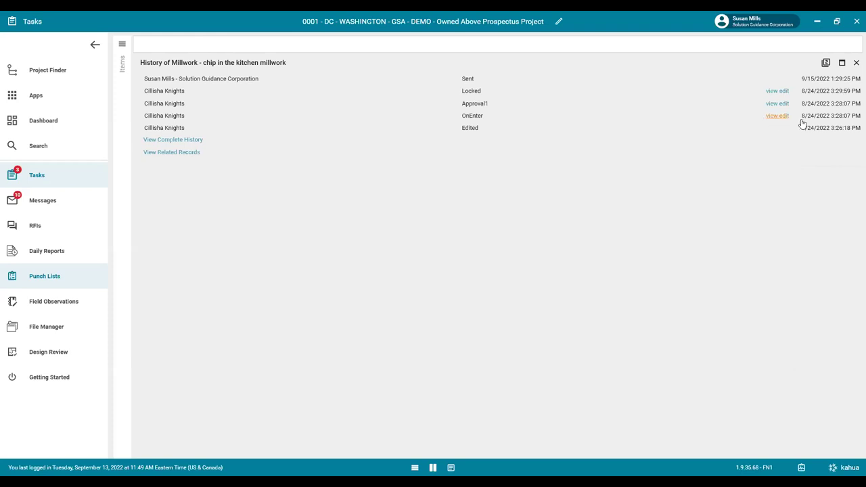
left_click(775, 122)
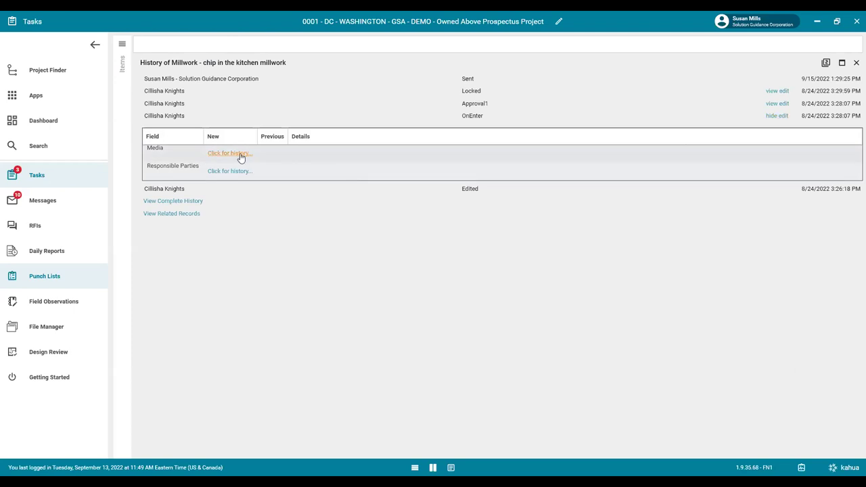
left_click(777, 104)
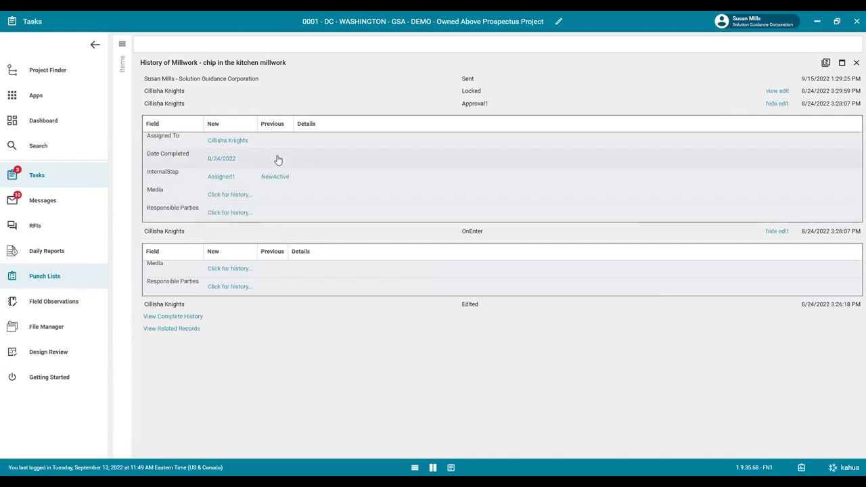
left_click(777, 91)
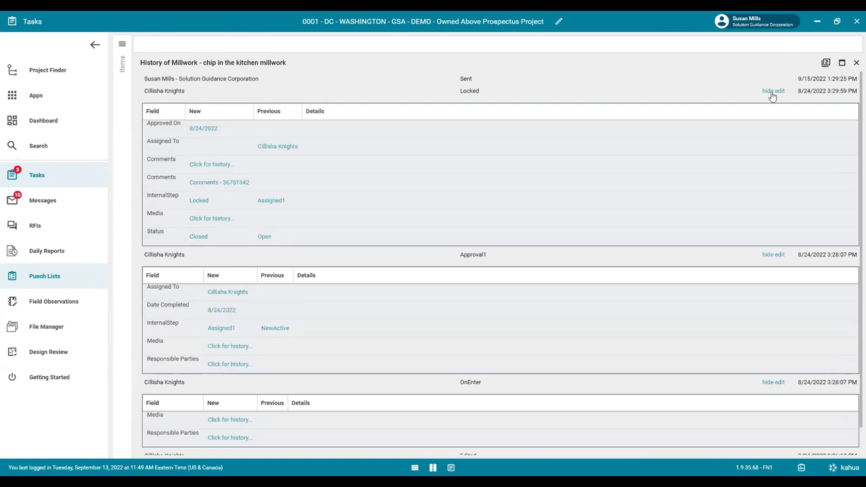
left_click(474, 214)
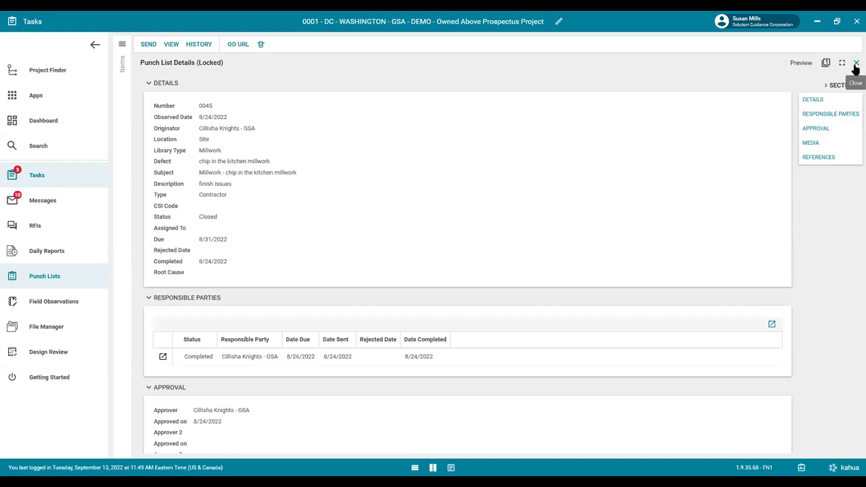
scroll(338, 203, "down", 2)
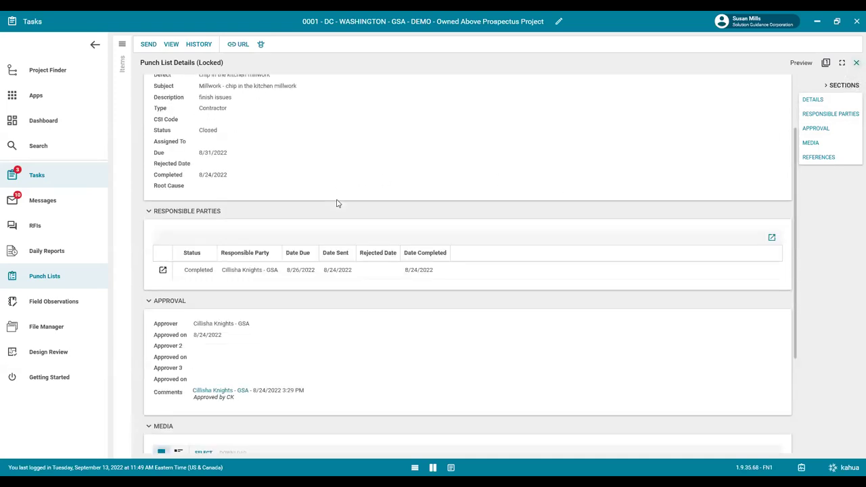
scroll(338, 203, "down", 1)
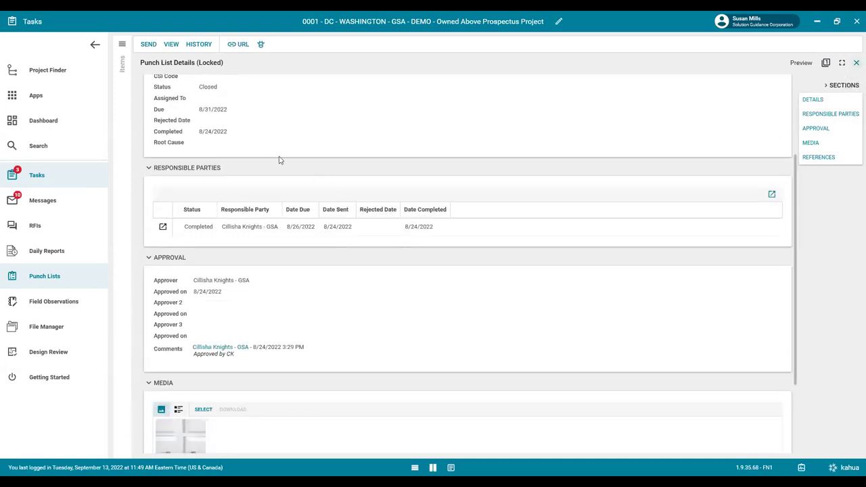
scroll(271, 189, "down", 3)
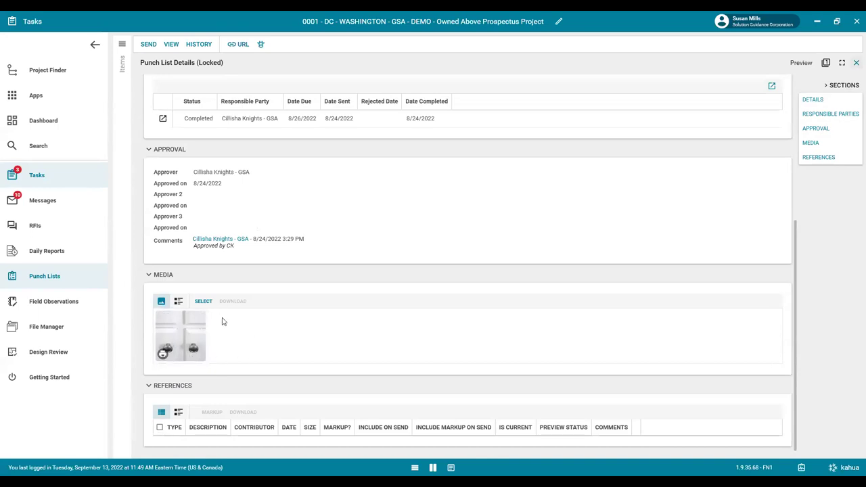
scroll(367, 340, "down", 1)
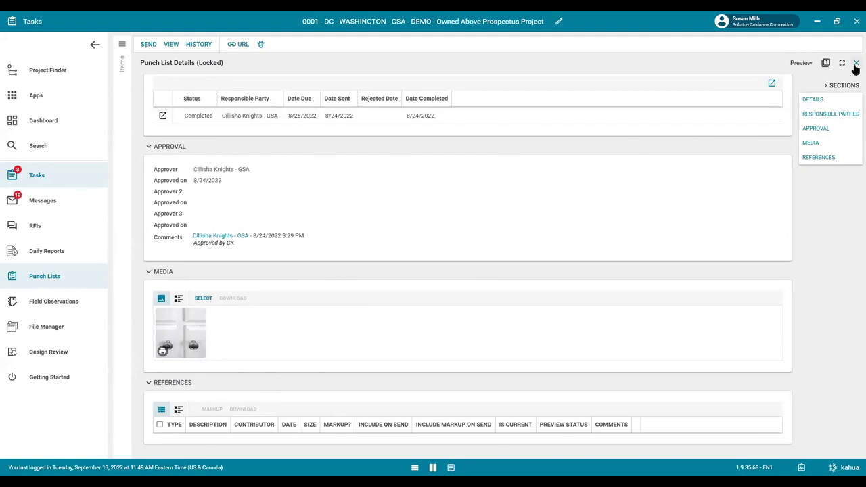
Close the punch list item details and bring up the all-apps list.
left_click(855, 63)
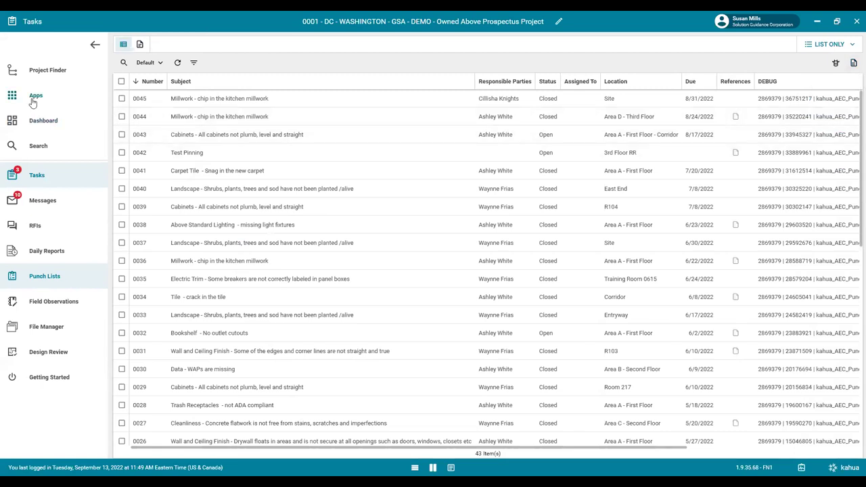
left_click(33, 101)
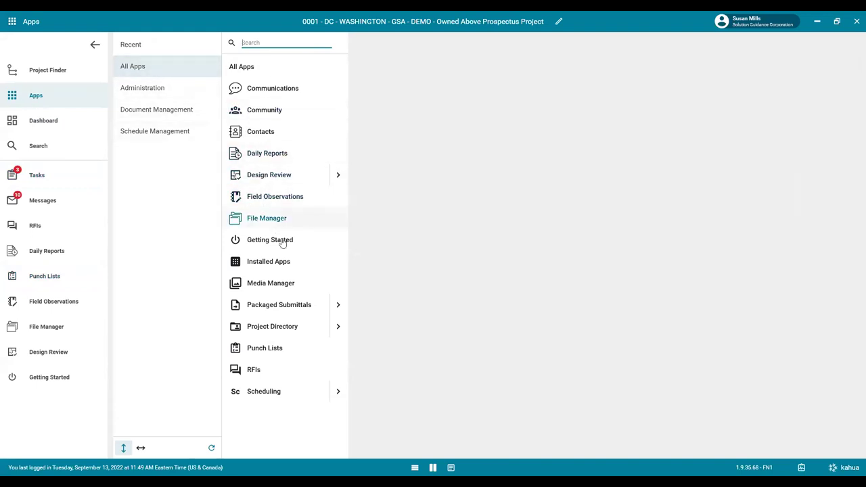
Open Field Observations and close observation 0037's detail panel.
left_click(282, 204)
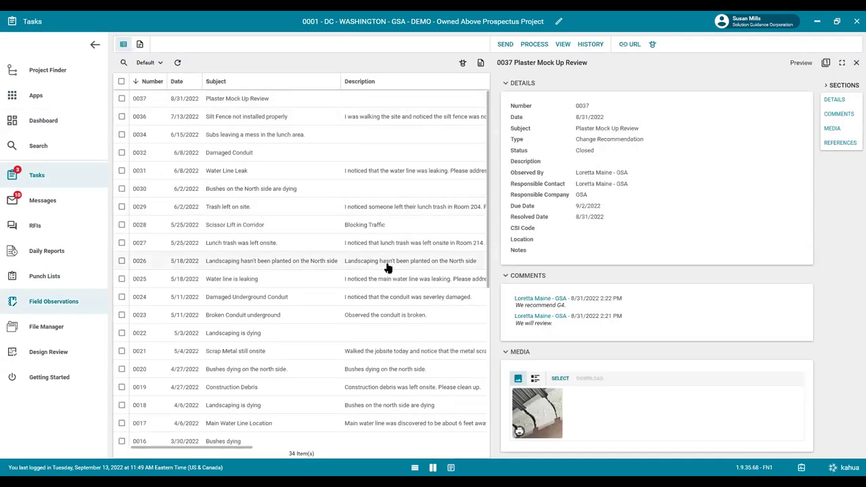
left_click(856, 62)
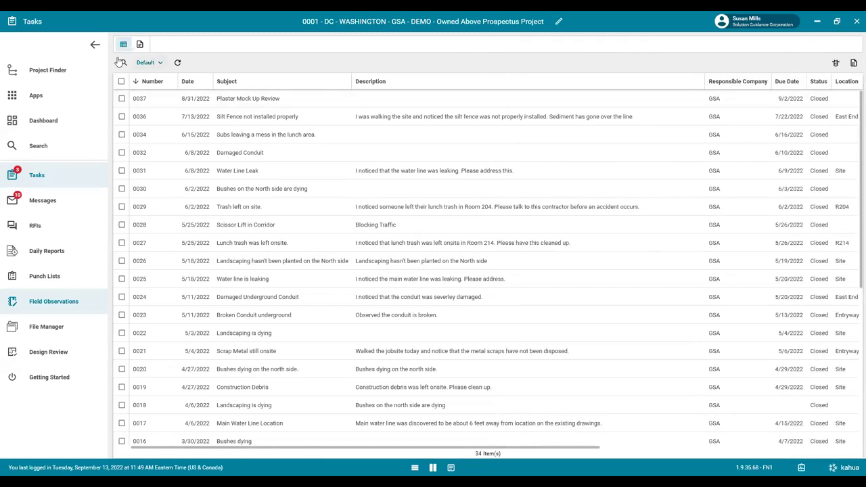
Open the Field Observations Detail Report and check its filter fields without applying any filter.
left_click(140, 44)
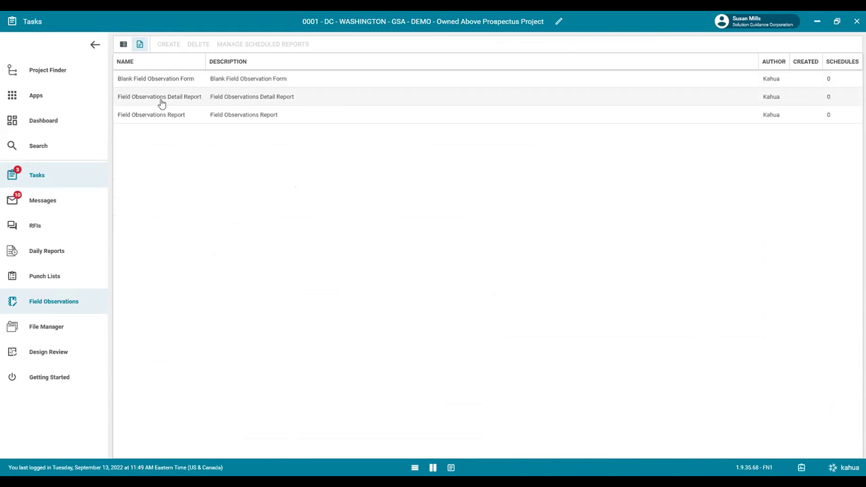
left_click(161, 101)
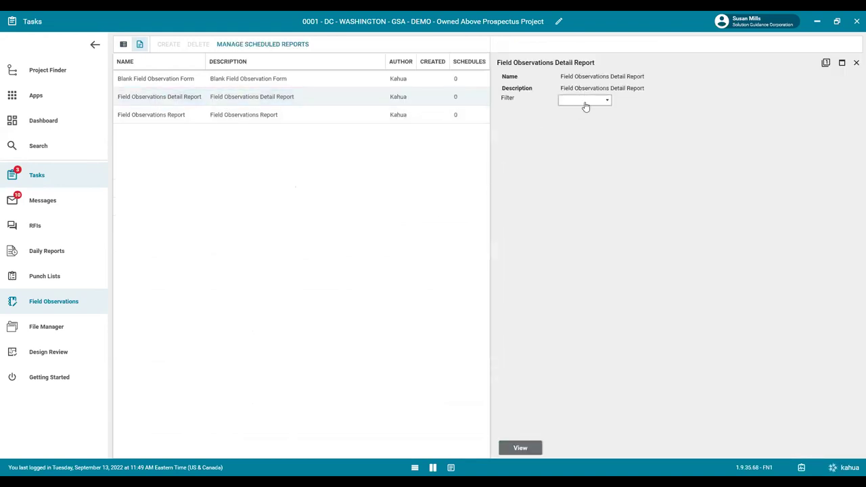
left_click(593, 102)
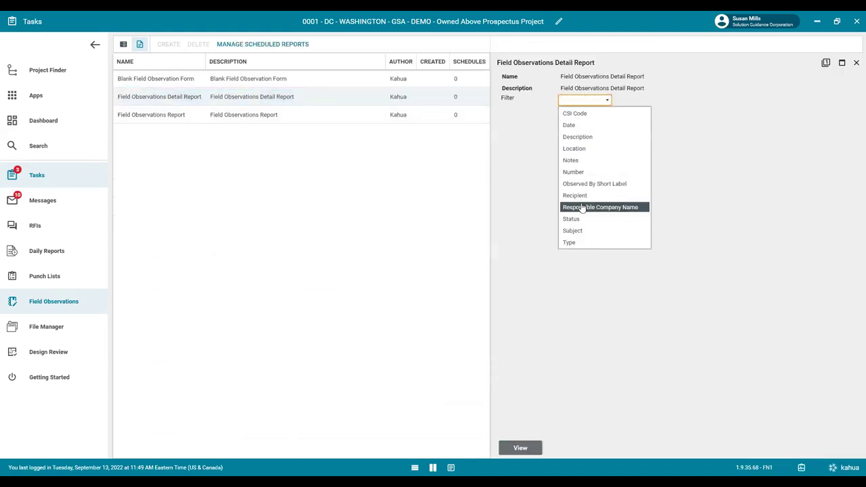
left_click(509, 335)
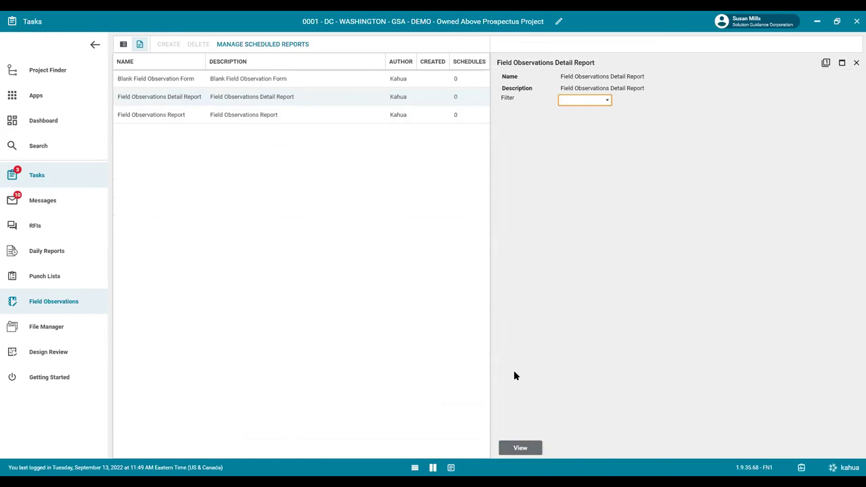
left_click(123, 45)
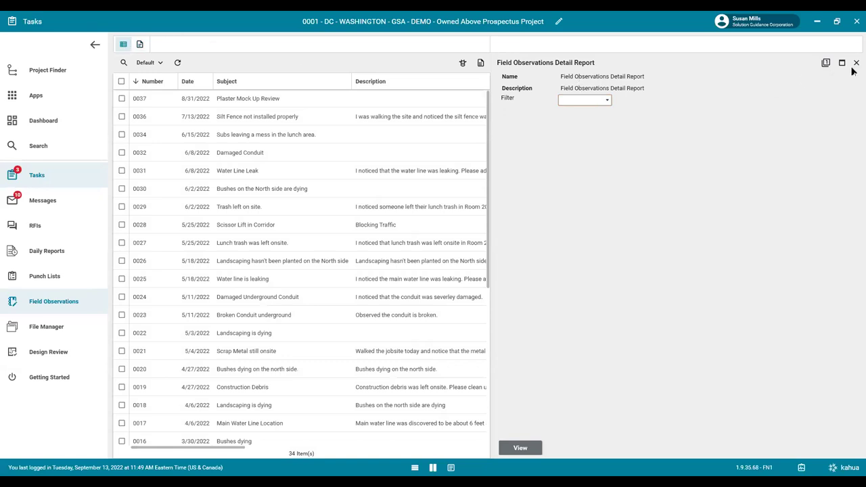
Close the report settings and apply the Grouped By Type saved view.
left_click(857, 63)
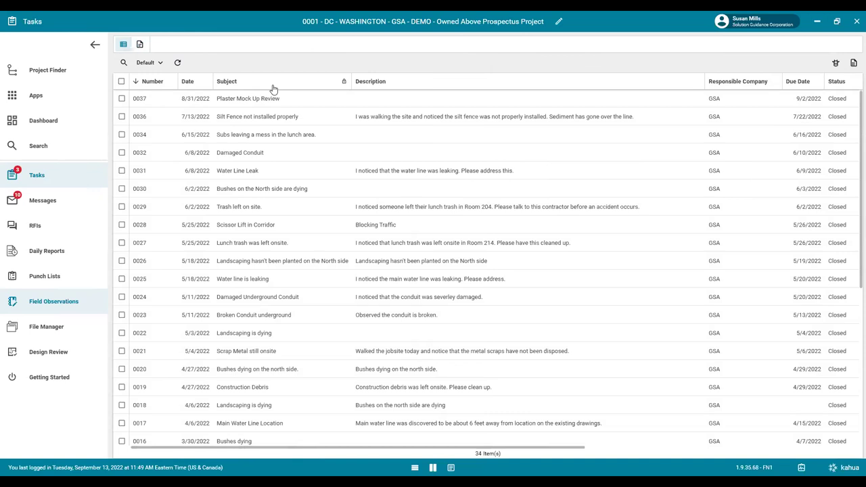
left_click(164, 69)
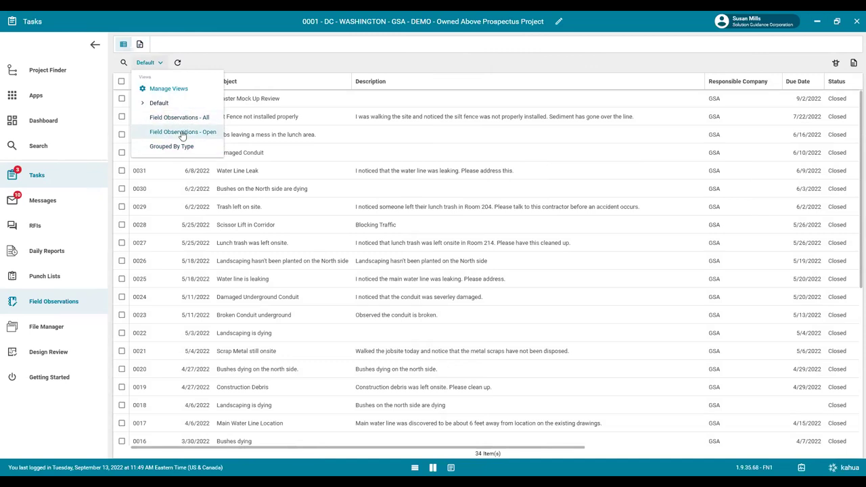
left_click(181, 147)
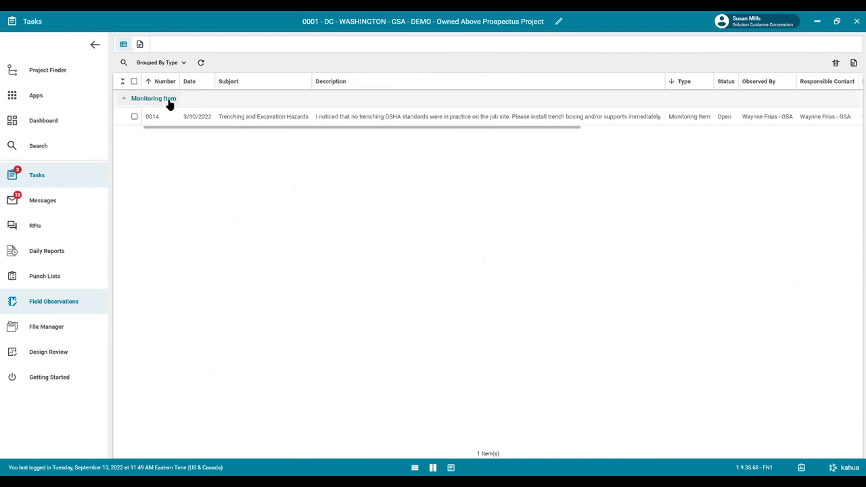
left_click(167, 65)
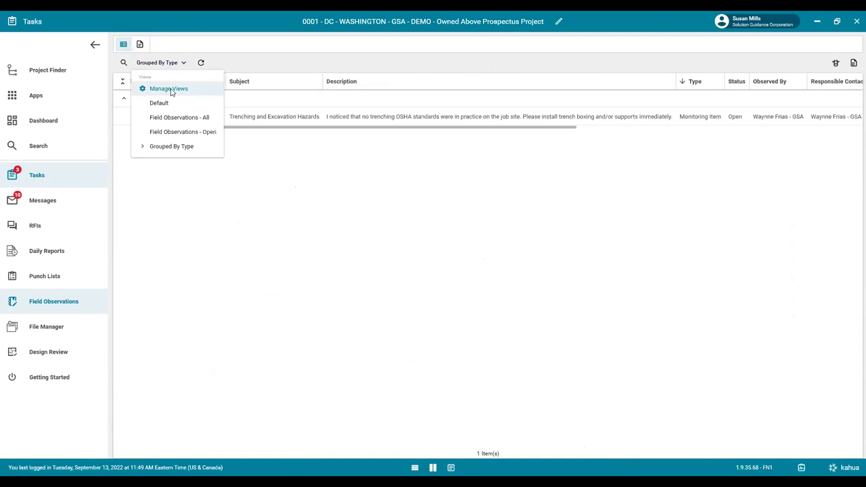
In Manage Views, drop the Location column and add Clearance and Type to the Default view.
left_click(171, 92)
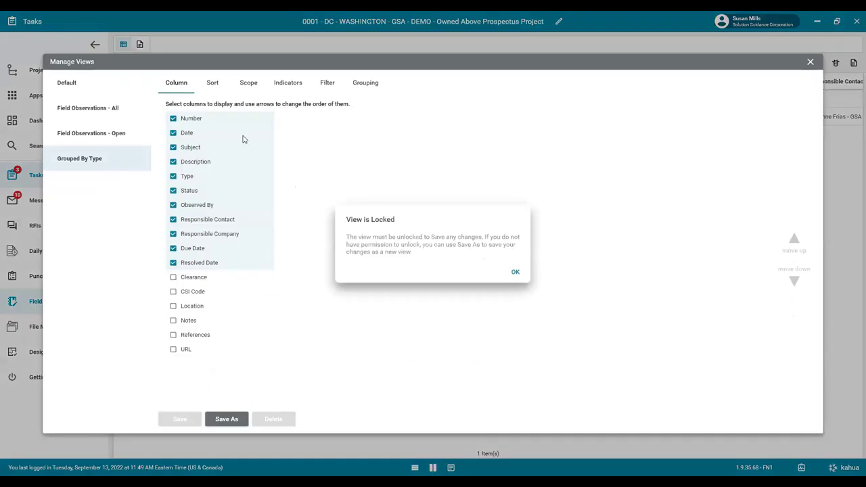
left_click(518, 275)
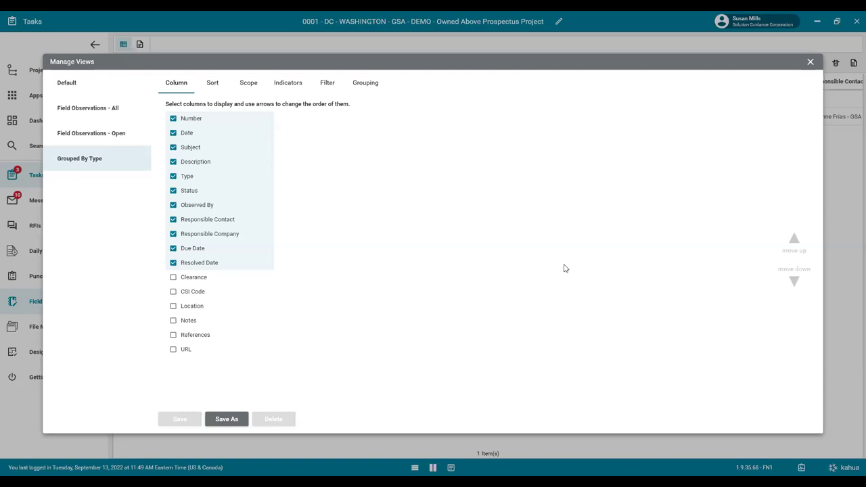
left_click(70, 84)
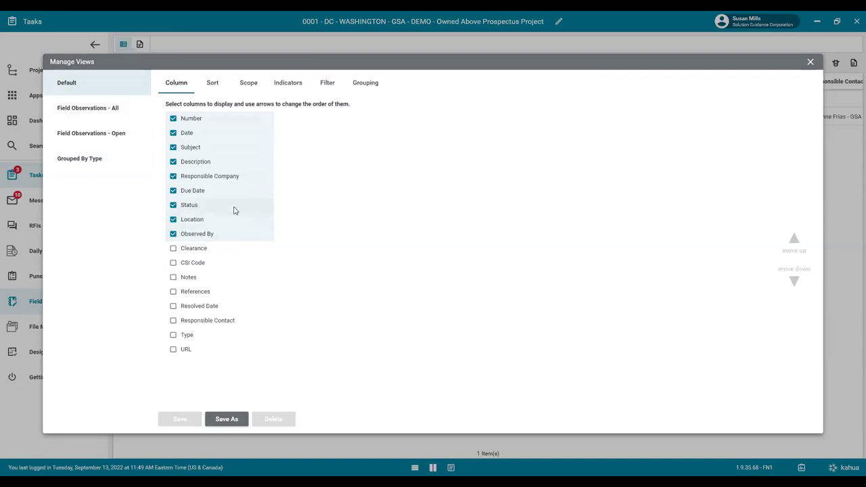
left_click(183, 219)
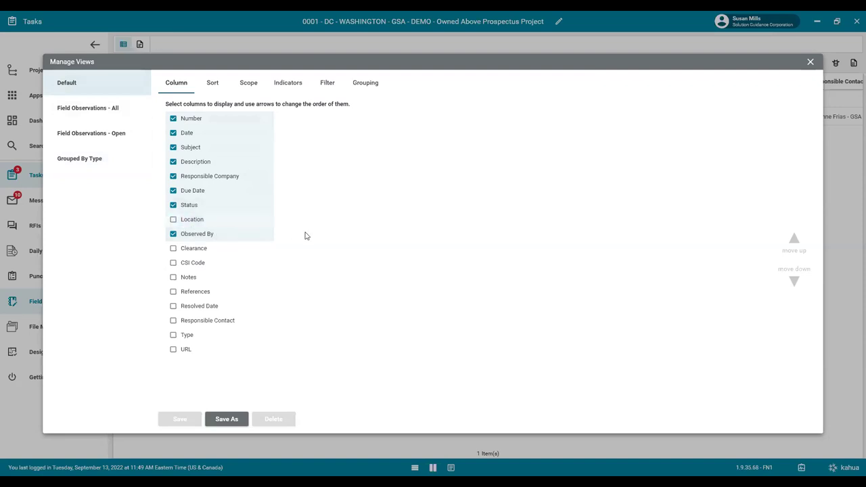
left_click(173, 249)
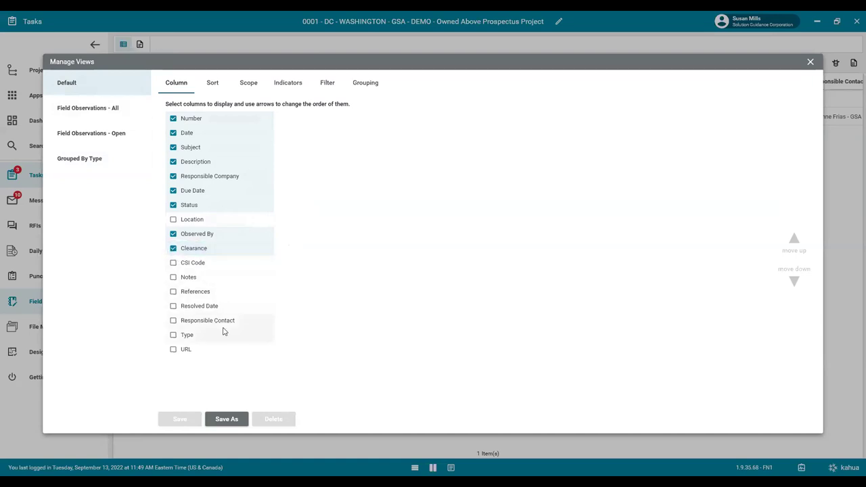
left_click(177, 335)
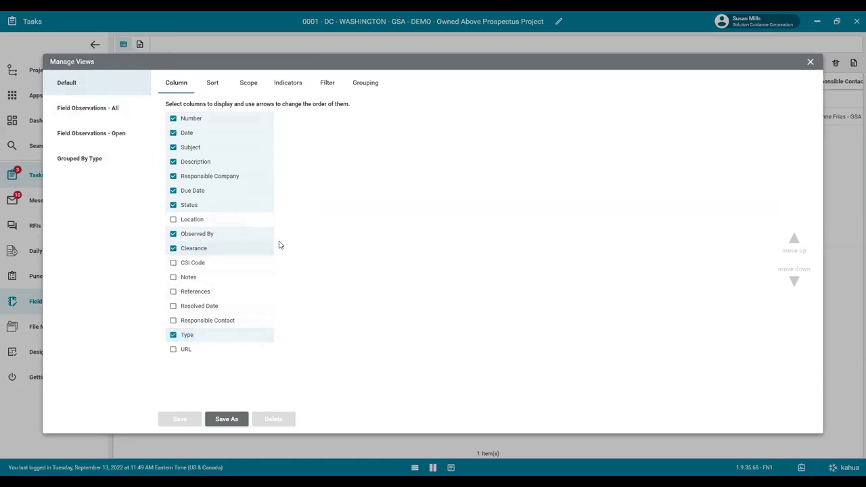
left_click(213, 92)
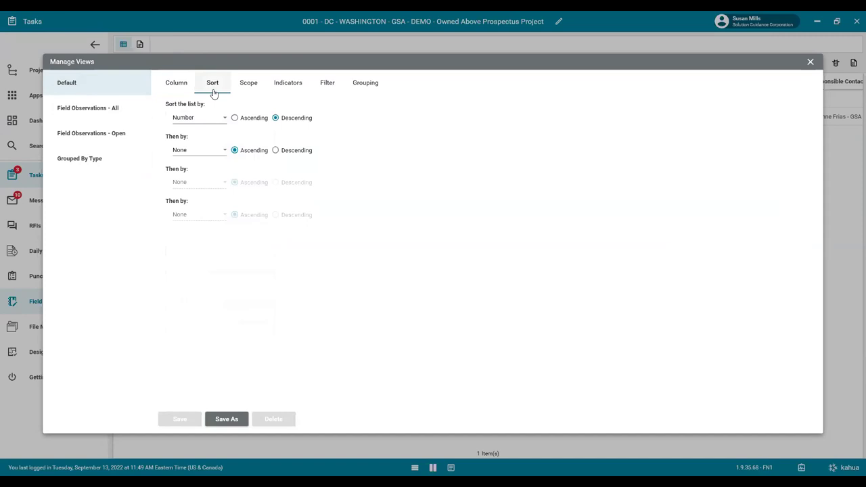
Set the view's Scope visibility to Just Me.
left_click(248, 87)
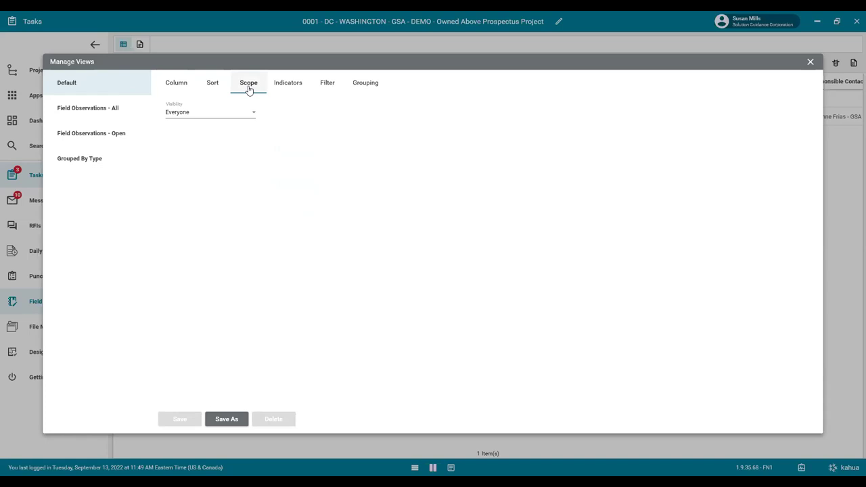
left_click(248, 114)
left_click(192, 133)
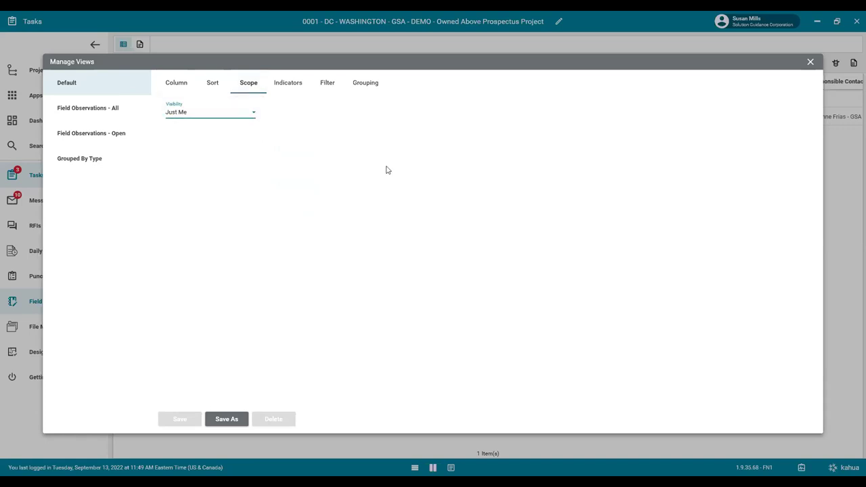
Review the Indicators, Filter and Grouping tabs, then start Save As for the view.
left_click(284, 90)
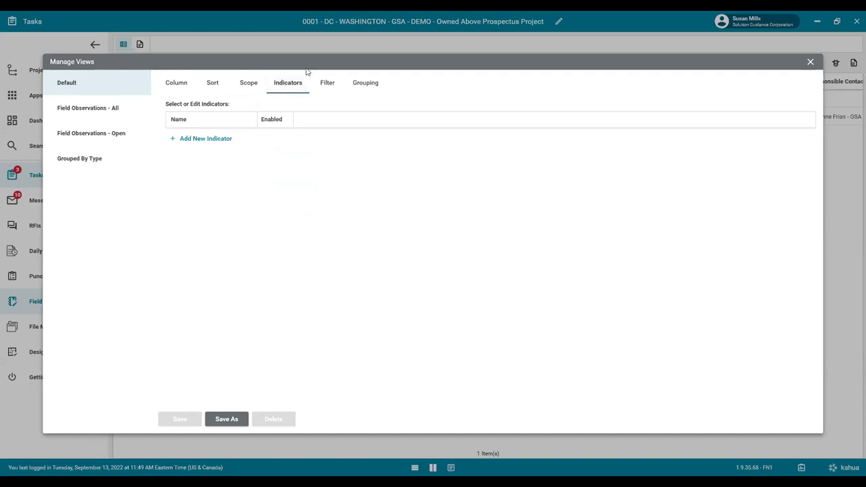
left_click(327, 84)
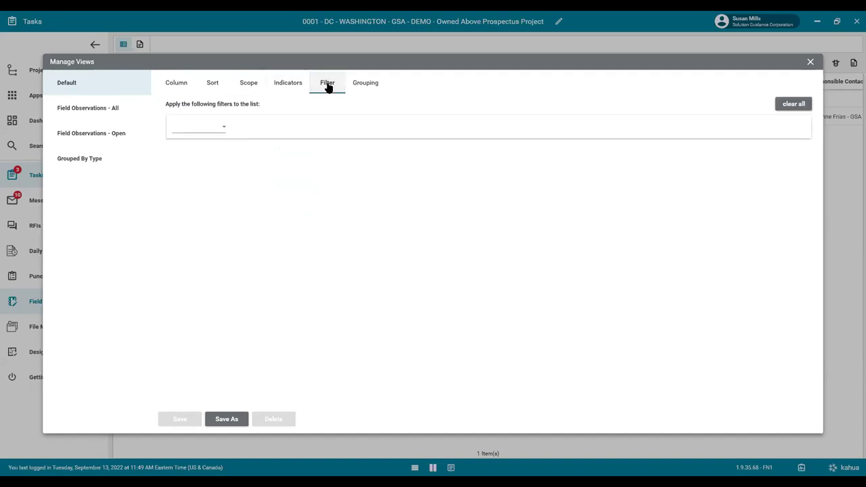
left_click(209, 134)
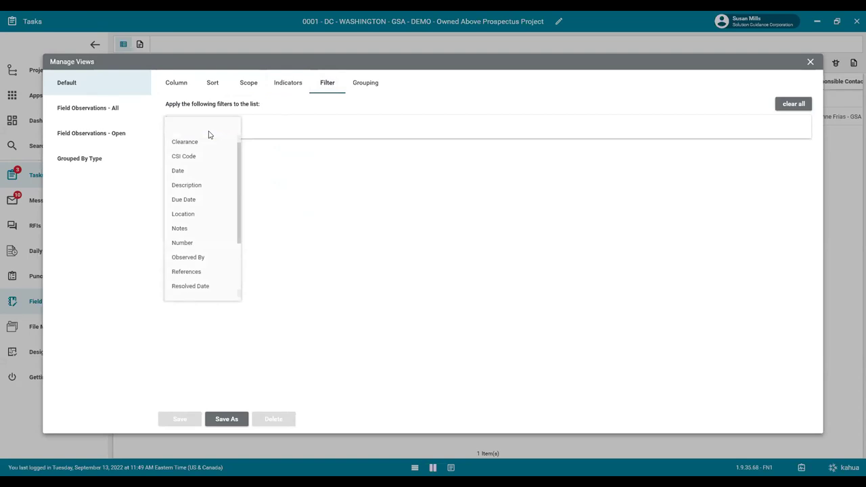
left_click(374, 89)
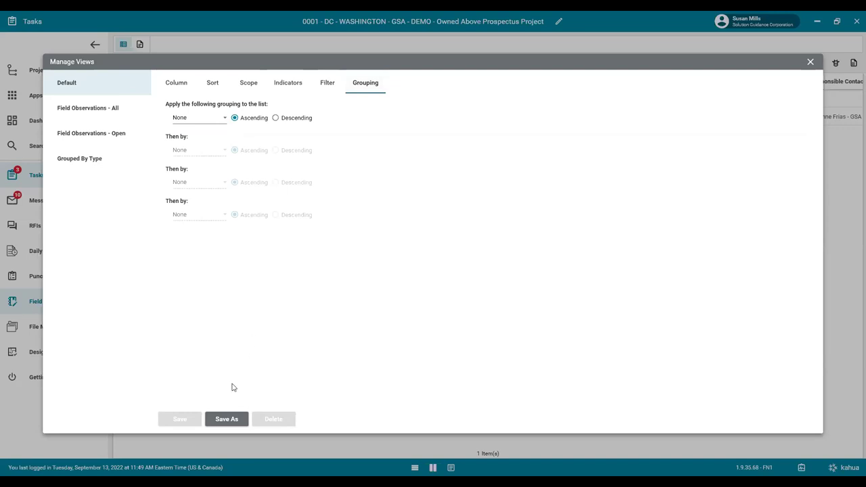
left_click(223, 419)
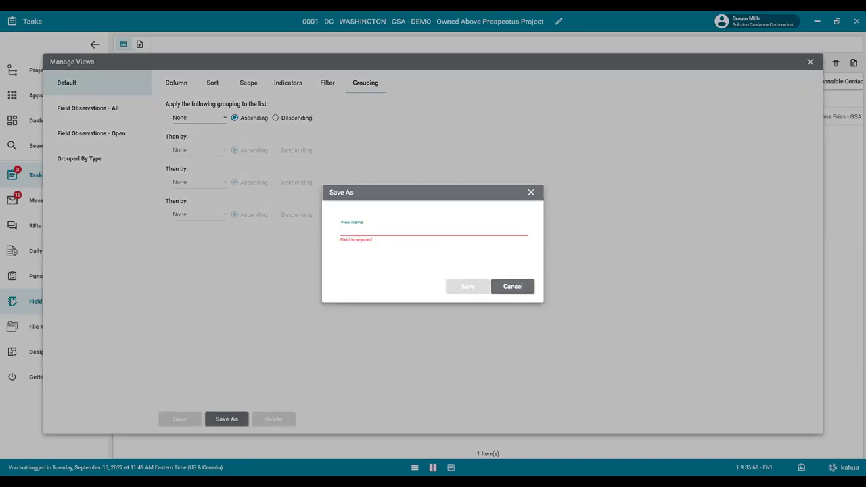
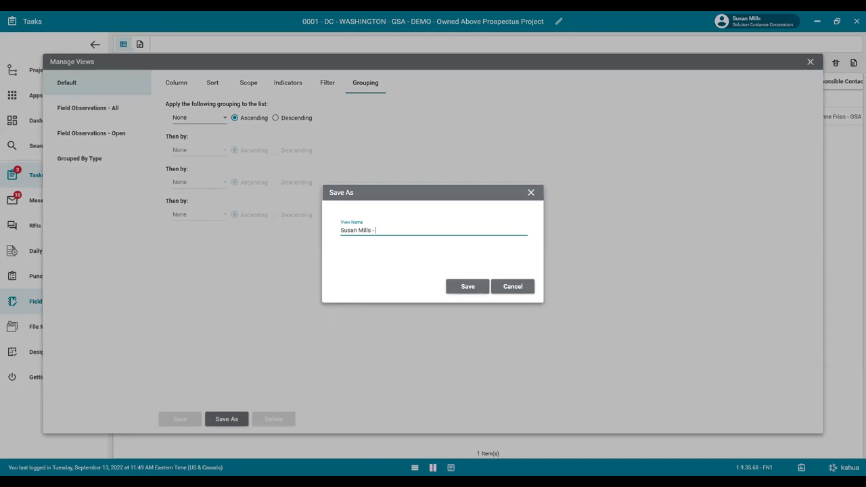
Save the custom view under the user's name and show all 34 Field Observations with it.
type("View")
left_click(471, 286)
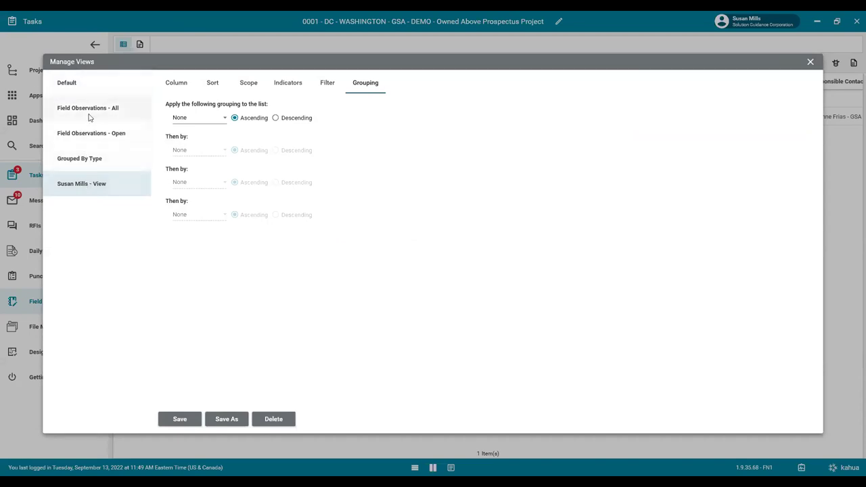
left_click(809, 61)
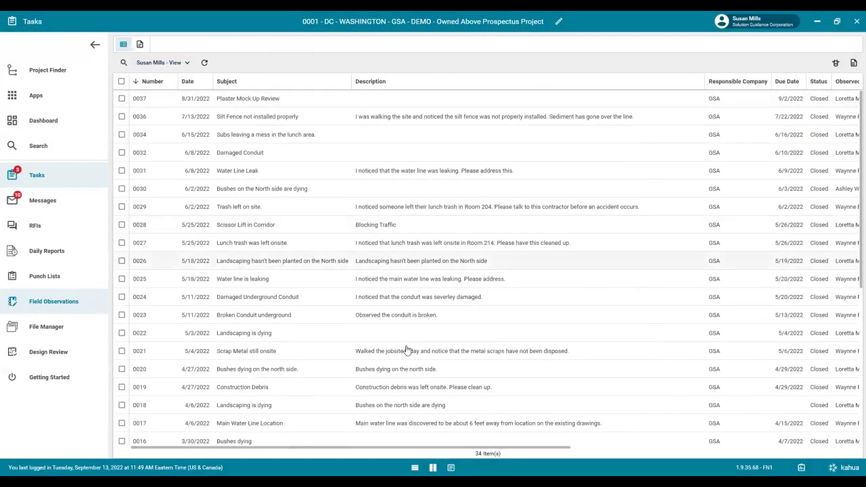
left_click_drag(449, 448, 517, 449)
left_click_drag(412, 445, 285, 309)
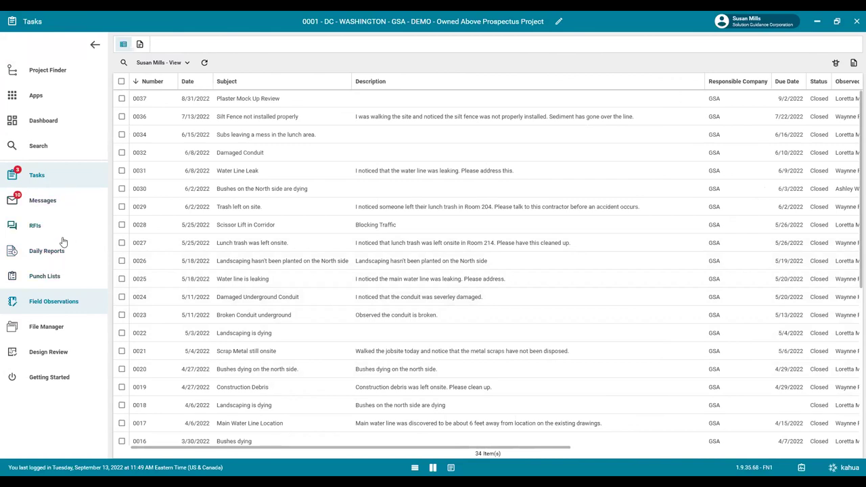
From File Manager, start a new message sending 95_CD_SPECIFICATIONS COMBINED.pdf from the 4.6 95% Construction Documents folder.
left_click(47, 327)
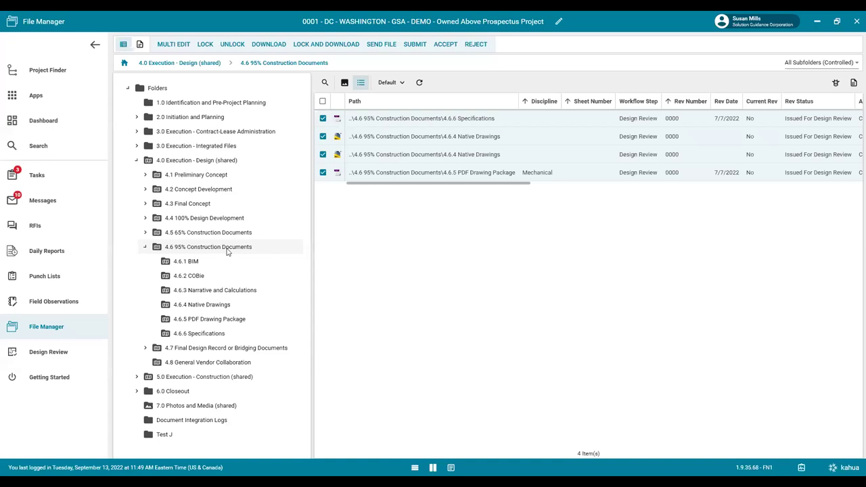
left_click(381, 45)
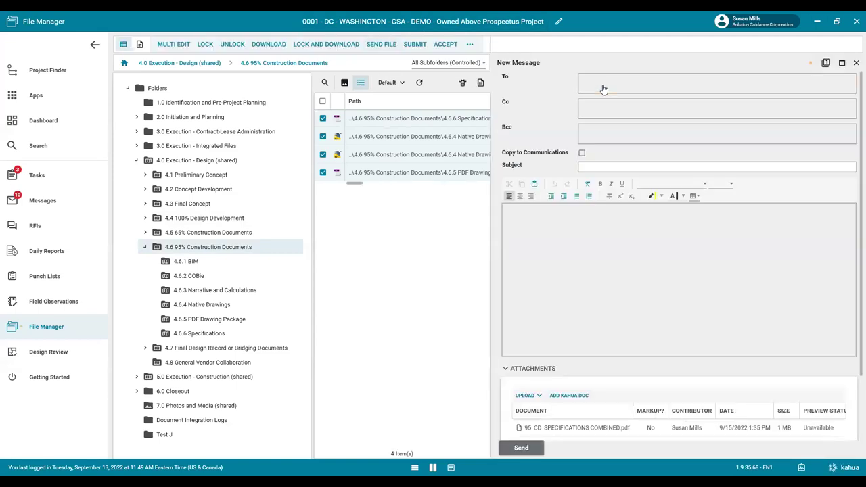
Send the files to the GSA reviewer, copied to Communications, with subject 'Please Review'.
left_click(602, 86)
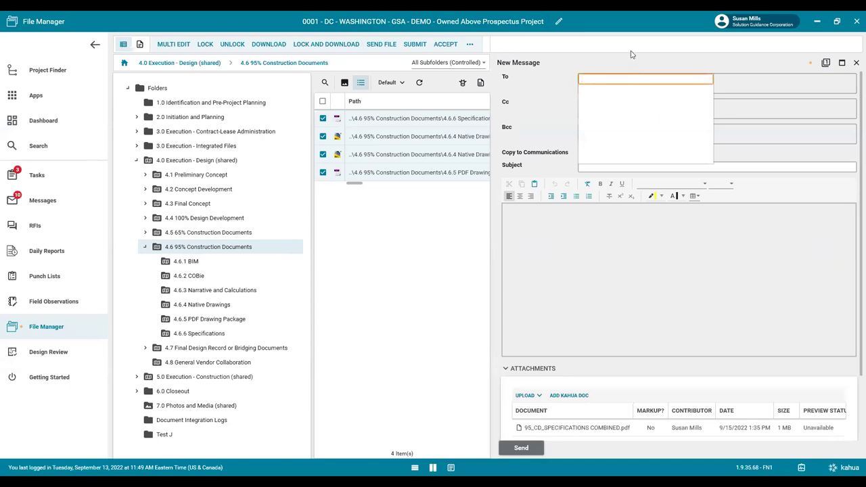
type("ashley w")
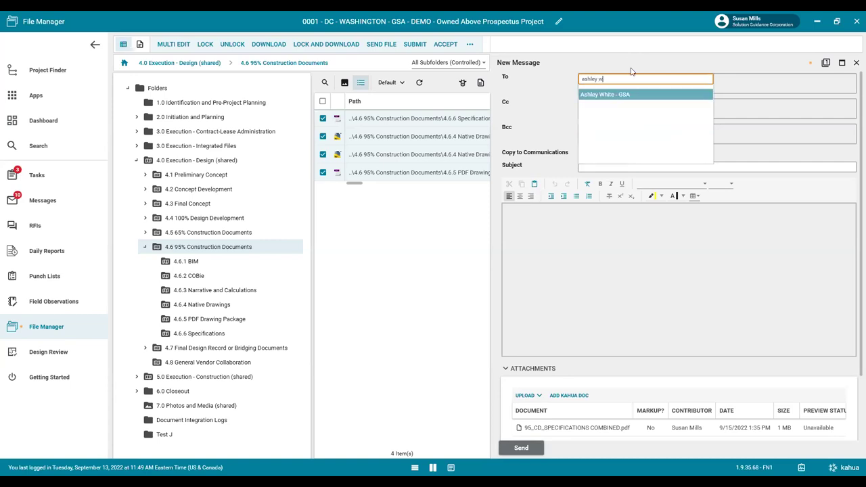
left_click(629, 90)
left_click(581, 153)
left_click(613, 168)
type("Please")
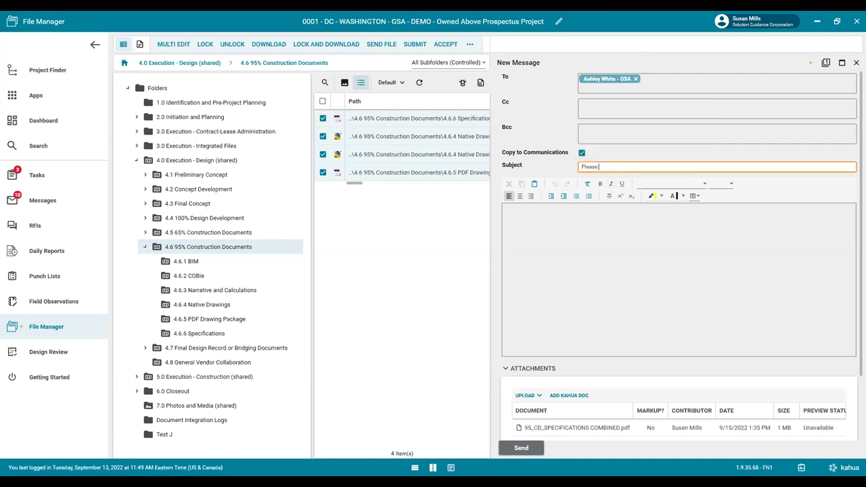
type(" Review")
left_click(581, 230)
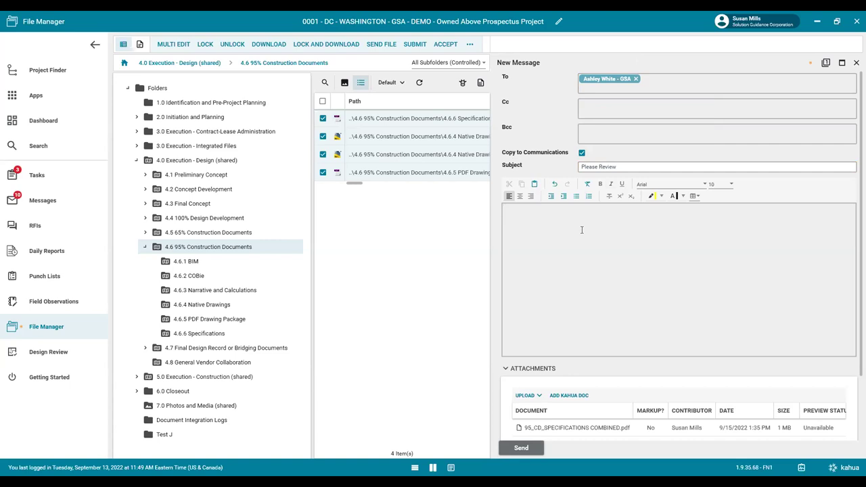
left_click(519, 447)
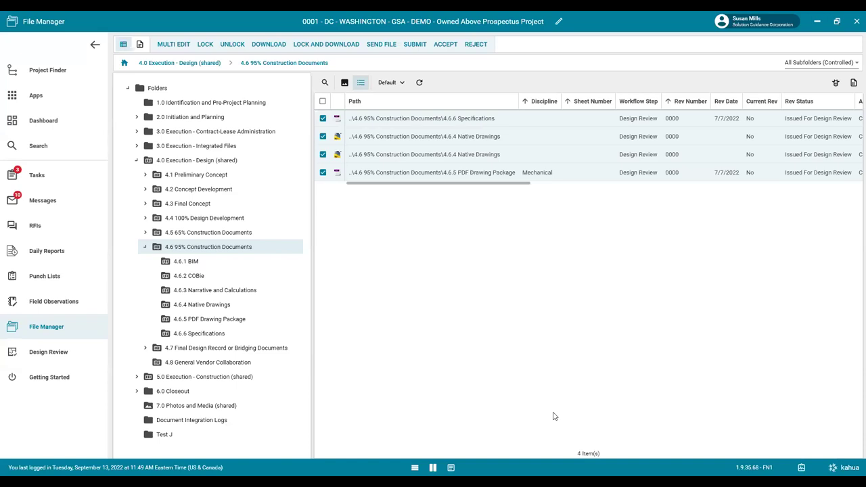
From Tasks, open 95_CD_Design Narrative.pdf in the SGC Test review task for markup.
left_click(39, 181)
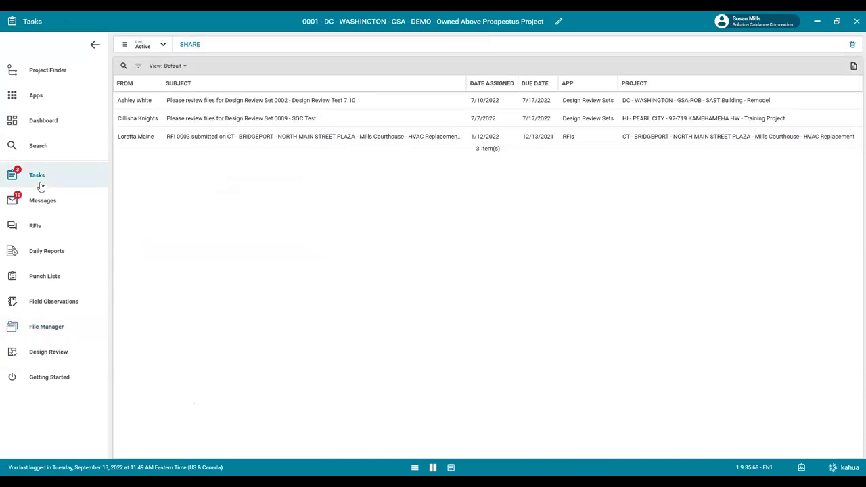
left_click(222, 118)
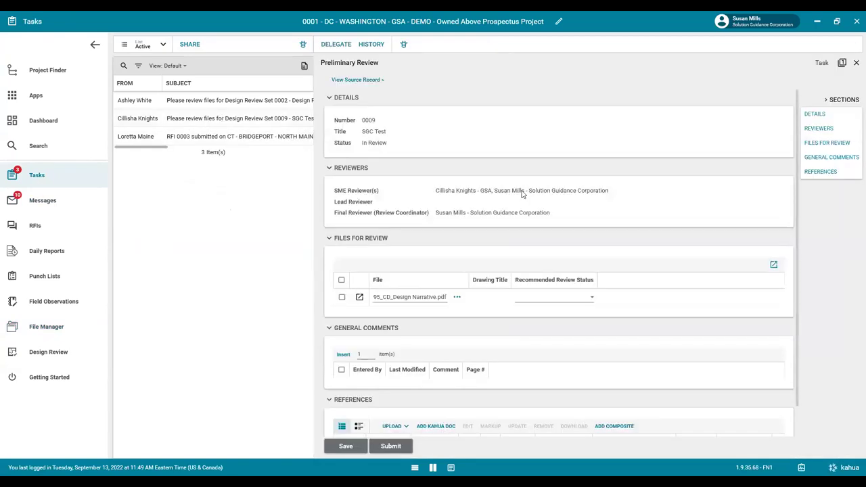
left_click_drag(315, 258, 365, 258)
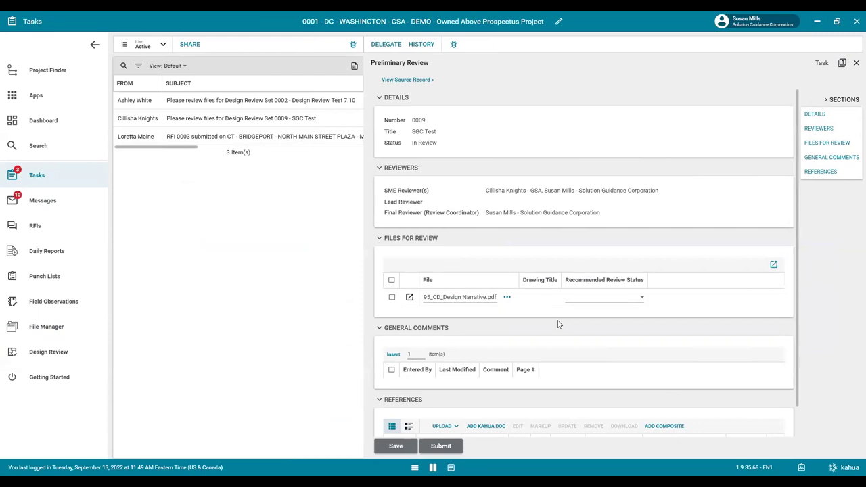
left_click(507, 298)
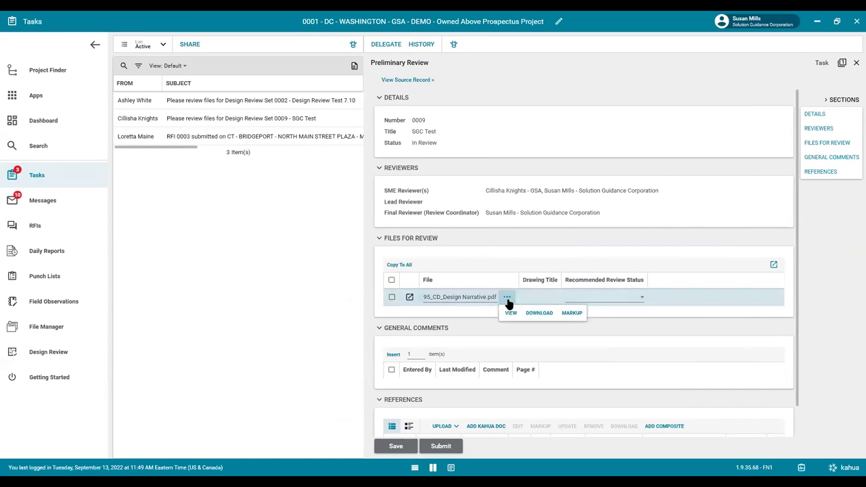
left_click(569, 313)
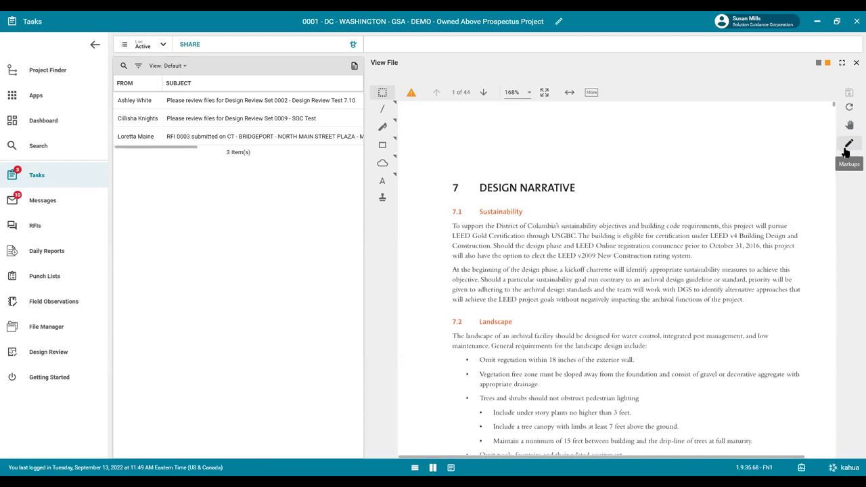
Draw a text box above the DESIGN NARRATIVE heading containing 'Schematic review'.
left_click(846, 153)
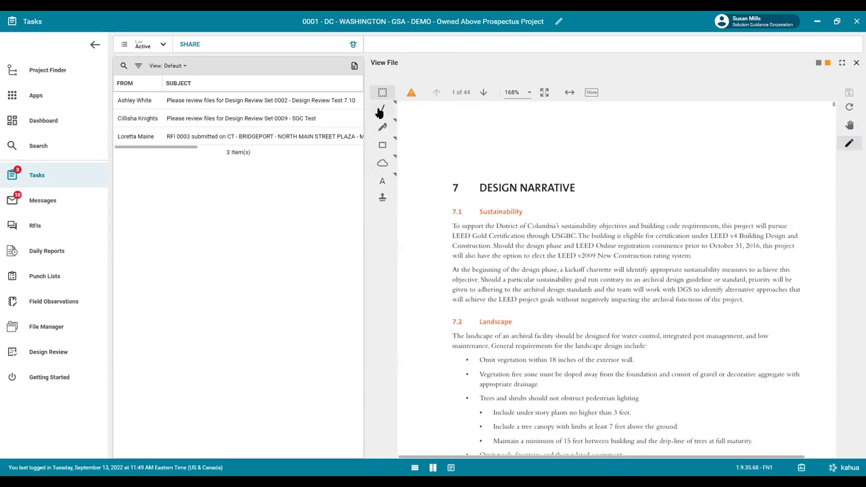
left_click(383, 183)
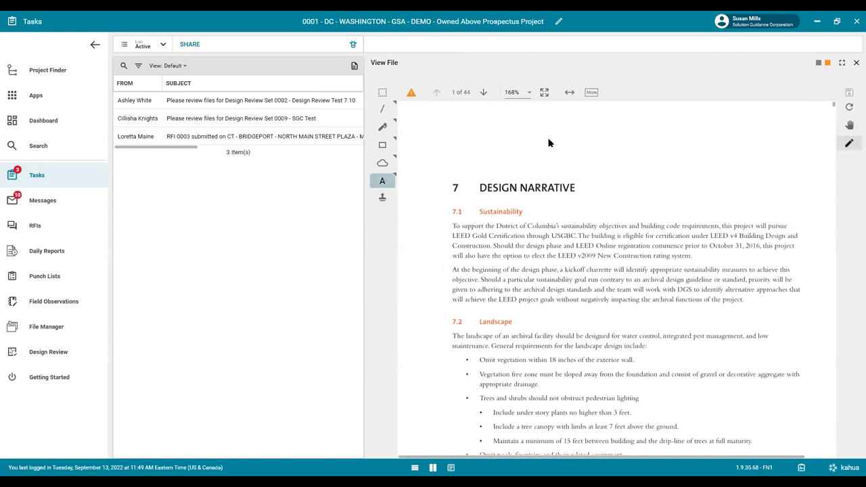
left_click_drag(595, 115, 606, 163)
left_click_drag(664, 170, 747, 179)
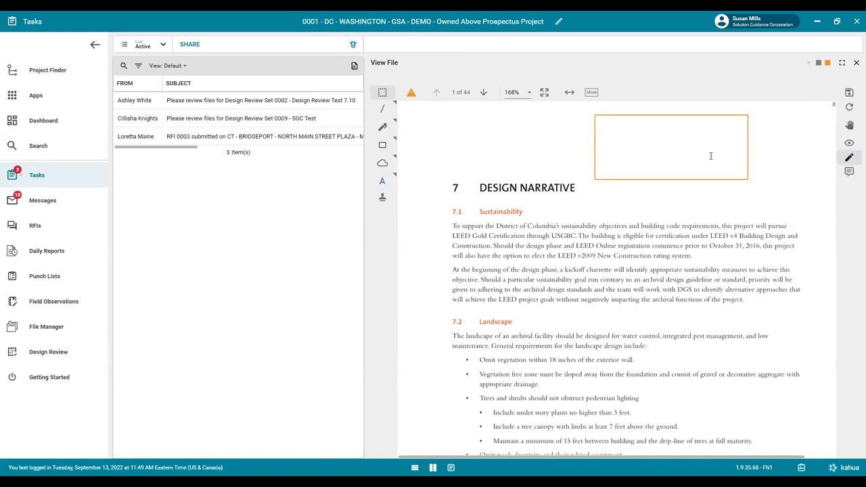
type("Schematic review")
Commit the text, reselect the Schematic review annotation, and browse the other text markup types.
left_click(395, 177)
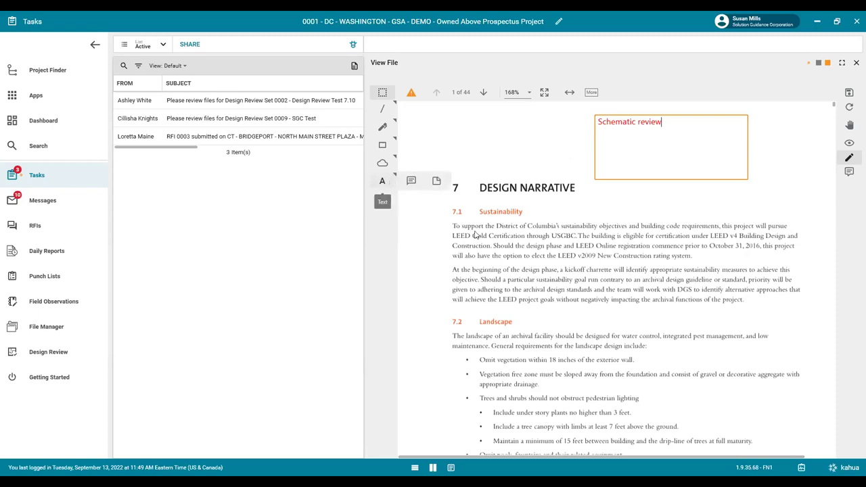
left_click(556, 141)
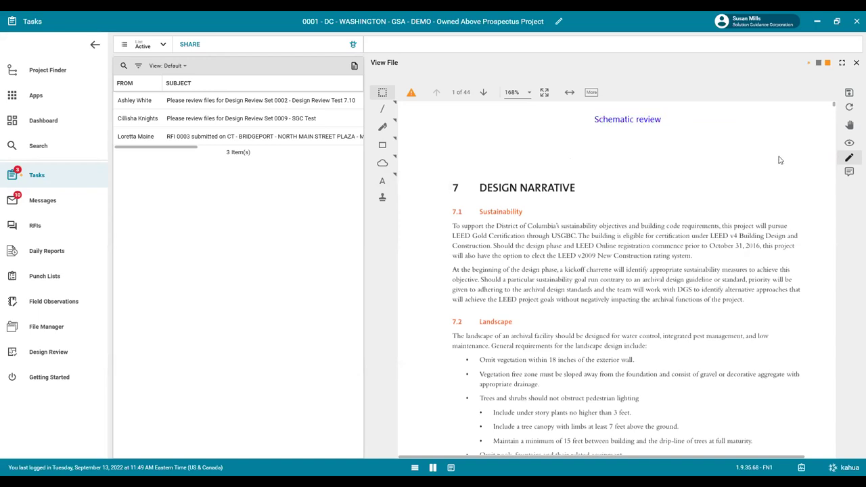
left_click(382, 183)
left_click(395, 176)
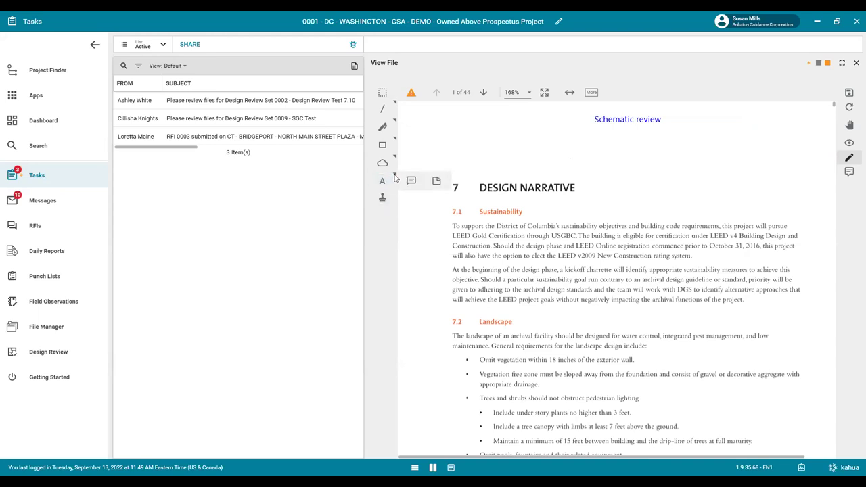
left_click(608, 128)
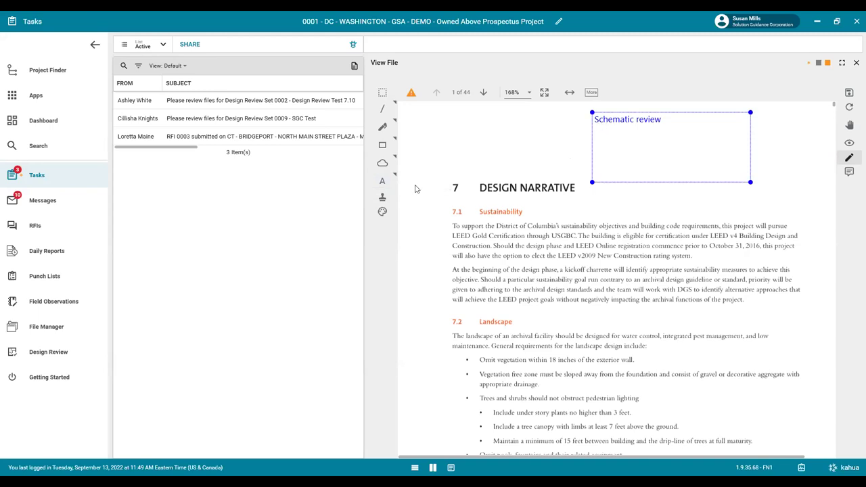
left_click(383, 180)
left_click(396, 175)
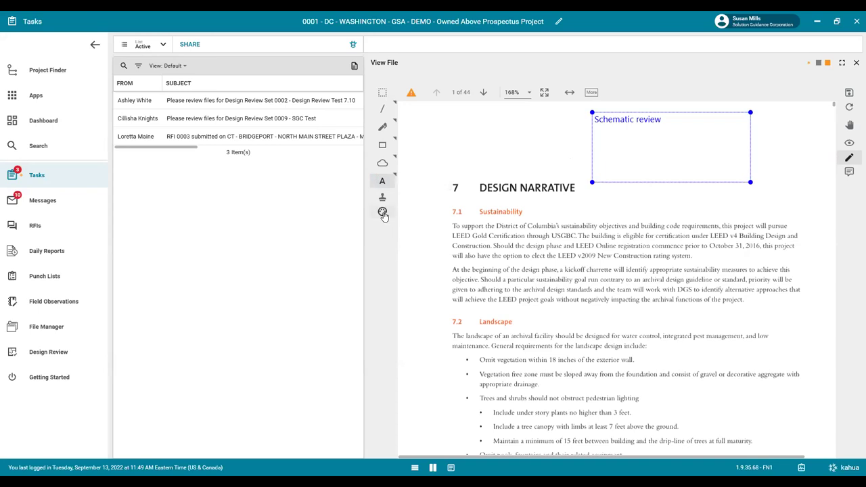
Increase the Schematic review text size, color it red, and save the markups.
left_click(382, 212)
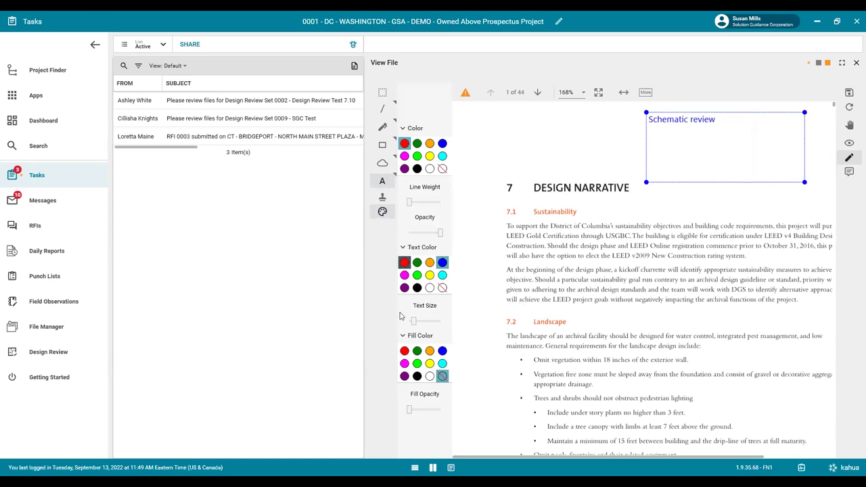
left_click_drag(415, 322, 423, 321)
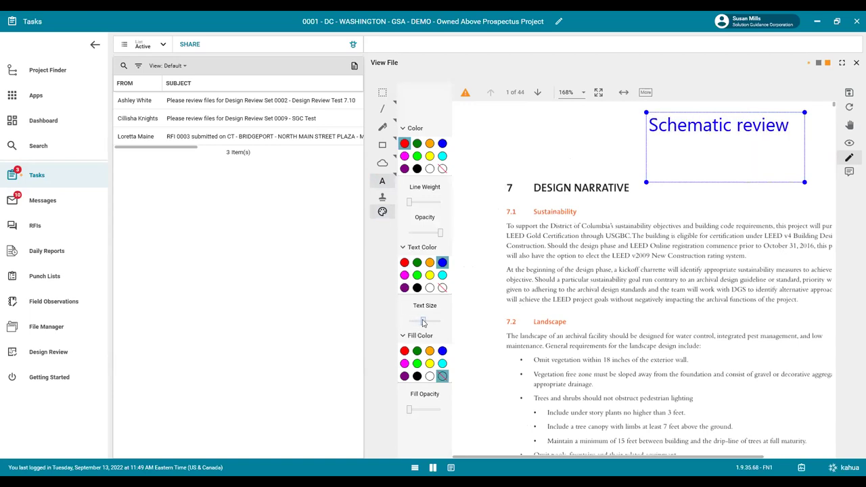
left_click(404, 262)
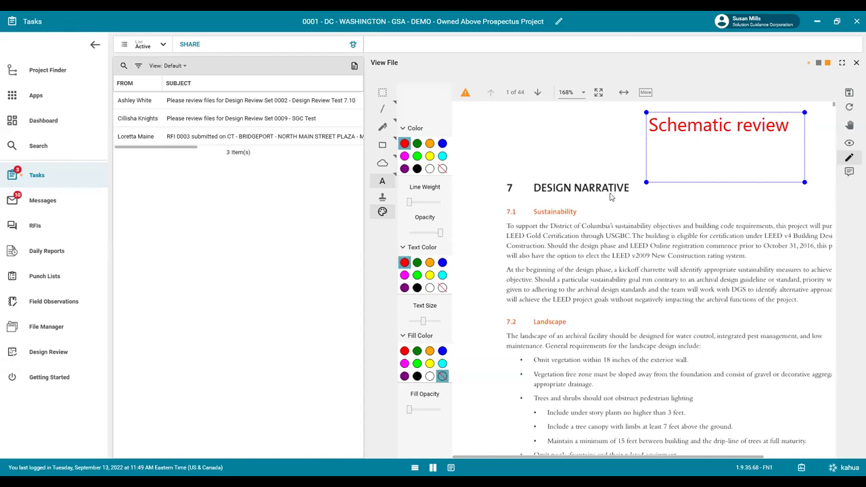
left_click(849, 93)
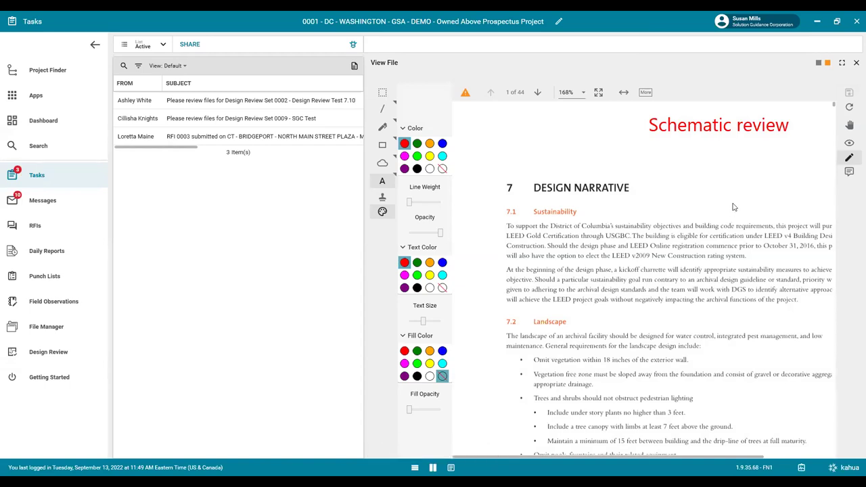
Check the Schematic review TextBox in the markups list, then close the list and file viewer.
left_click(848, 178)
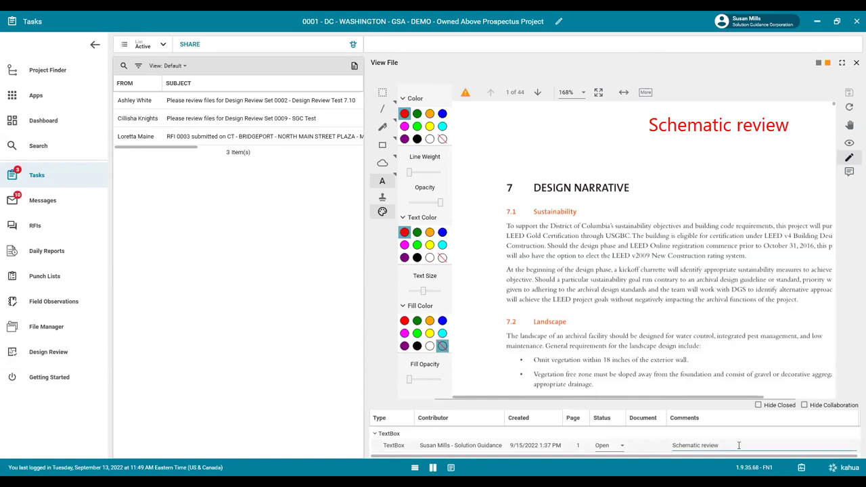
left_click(451, 452)
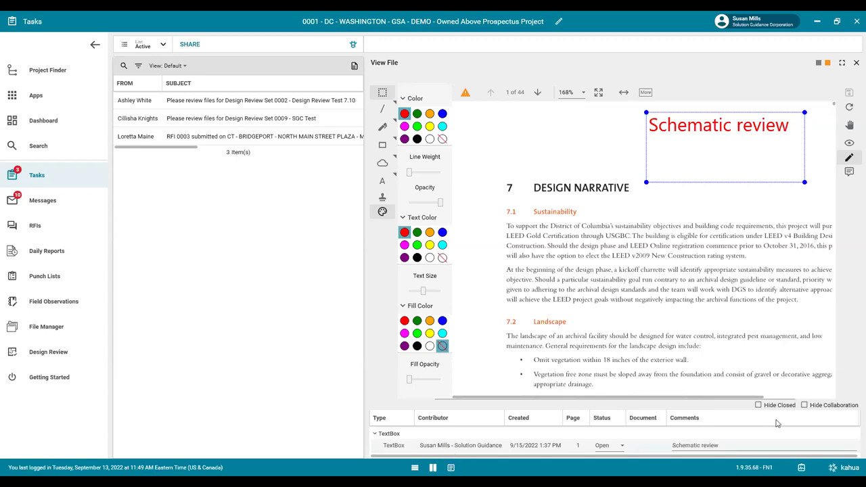
left_click(849, 174)
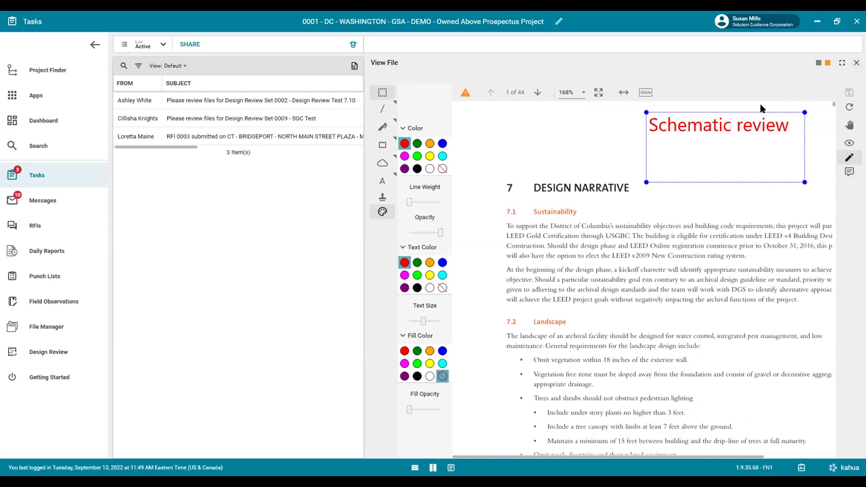
key("Escape")
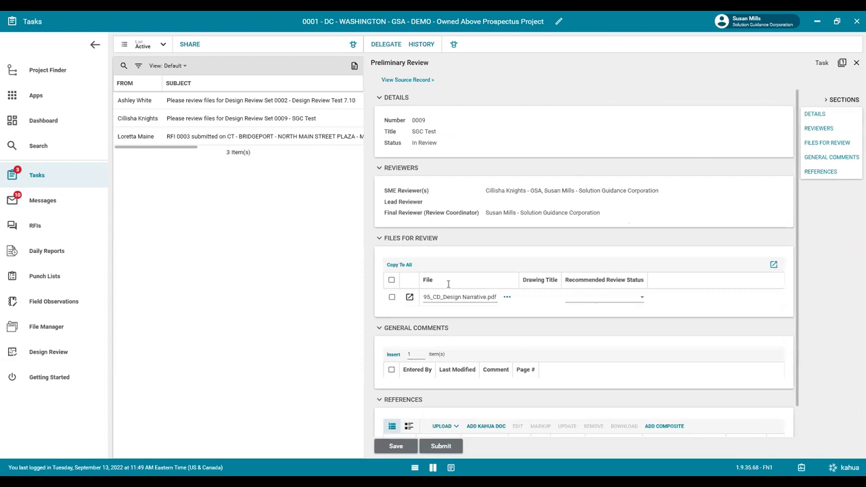
Set the Design Narrative's recommended review status to B - Approved As Noted.
left_click(644, 302)
left_click(613, 339)
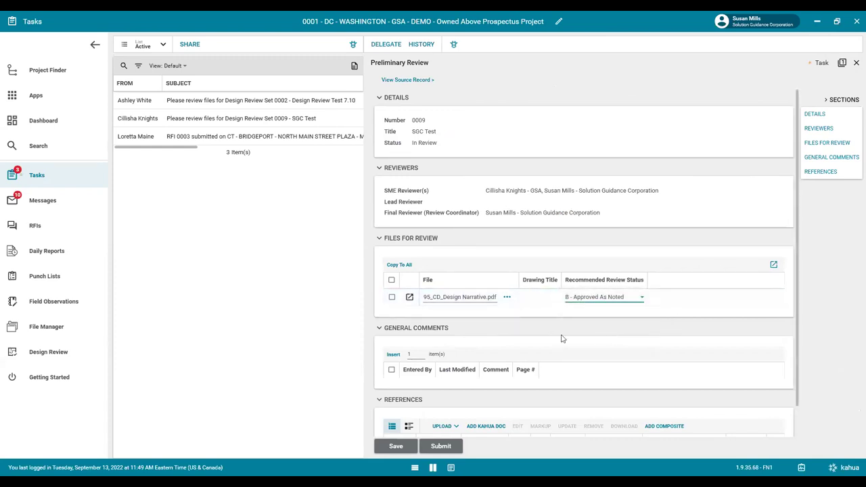
scroll(562, 340, "down", 1)
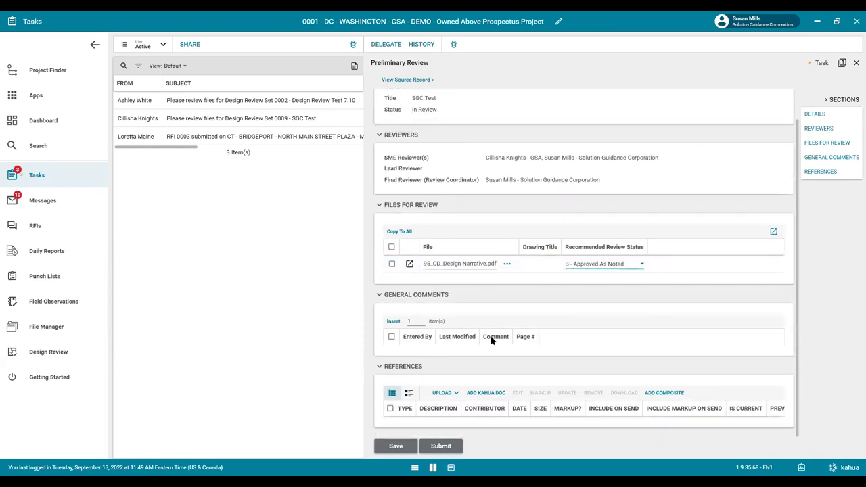
Add the general comment 'general overall package' on page 0.
left_click(391, 322)
left_click(595, 357)
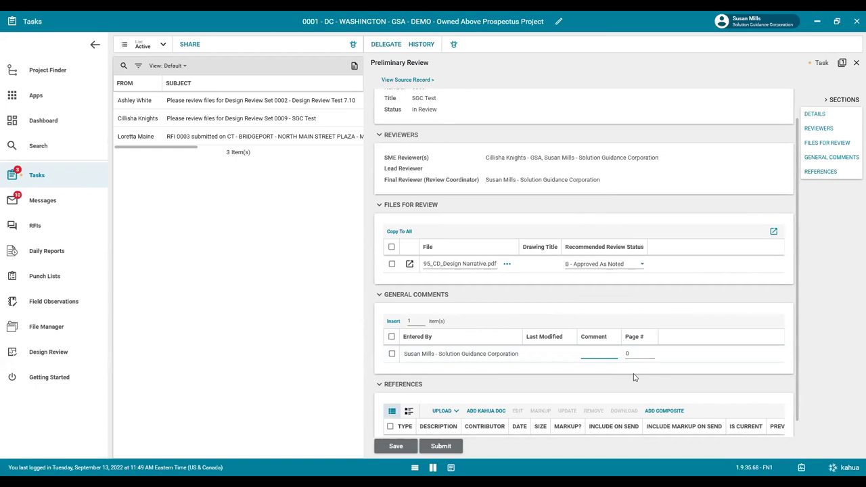
type("general overall package")
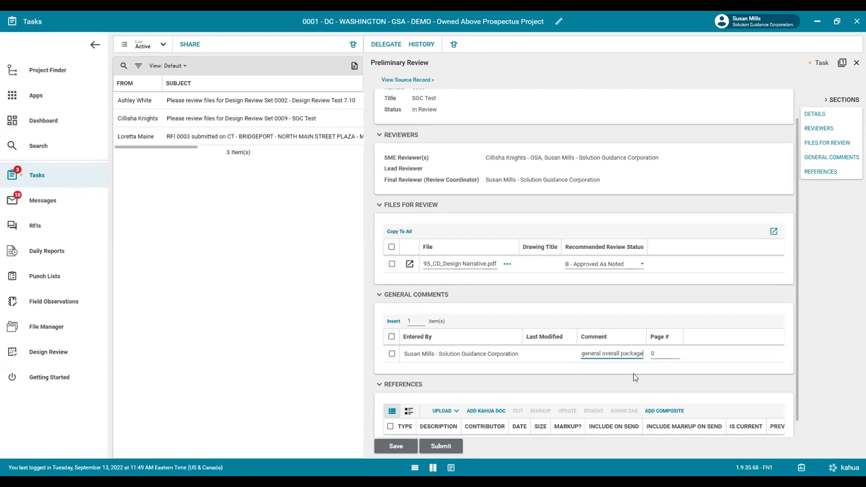
key("Tab")
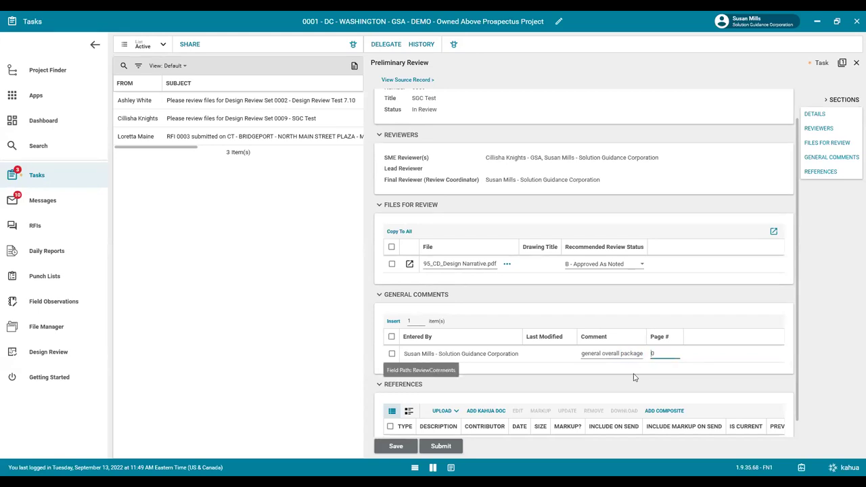
scroll(505, 402, "down", 1)
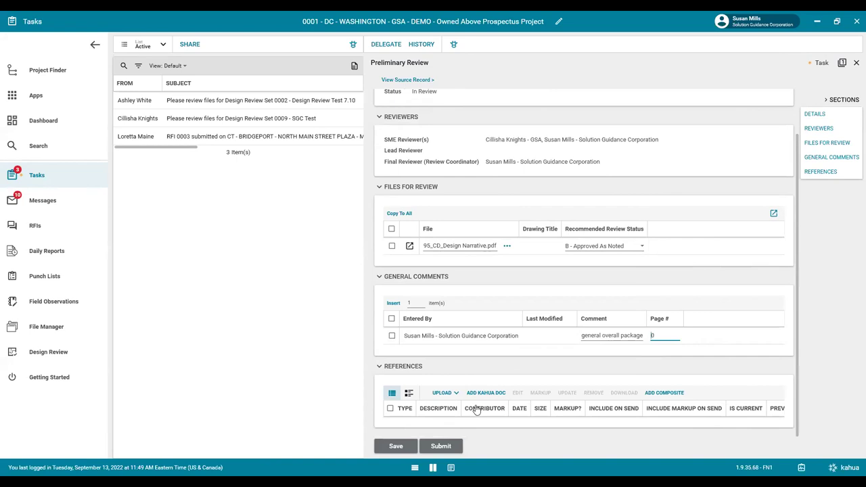
Submit the SGC Test review, confirm it under Completed tasks, then return to Active.
left_click(445, 447)
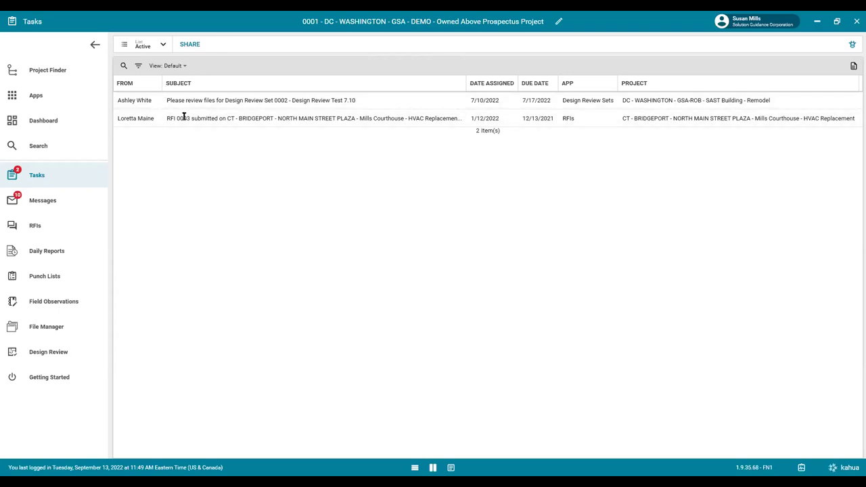
left_click(163, 46)
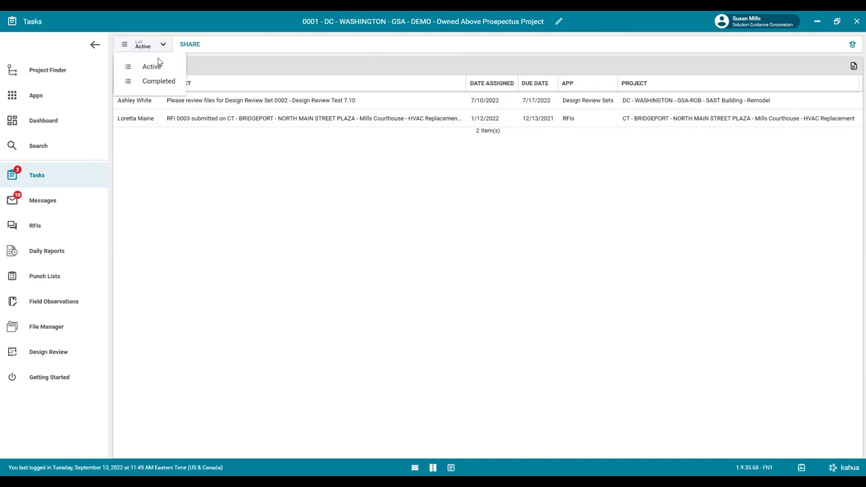
left_click(152, 82)
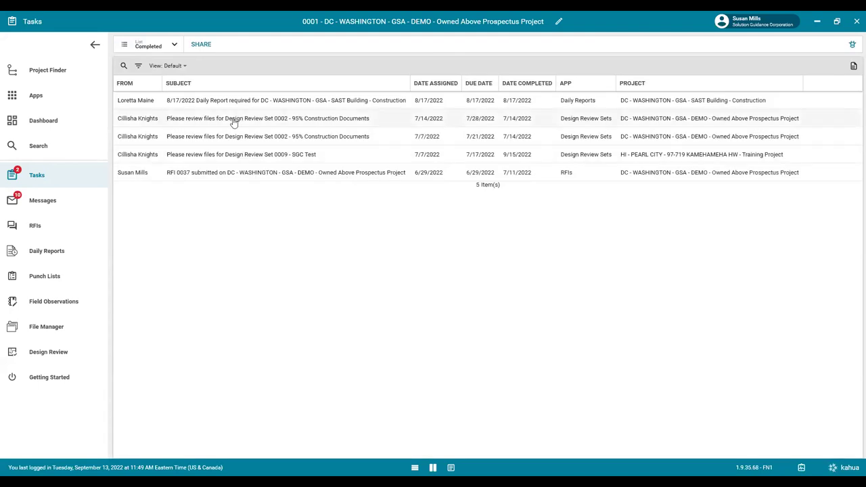
left_click(174, 46)
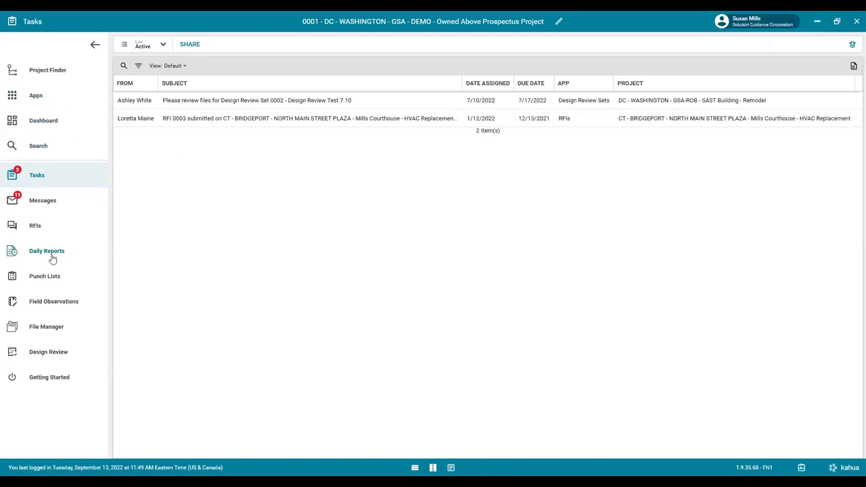
Open the Daily Reports app from the All Apps list.
left_click(41, 95)
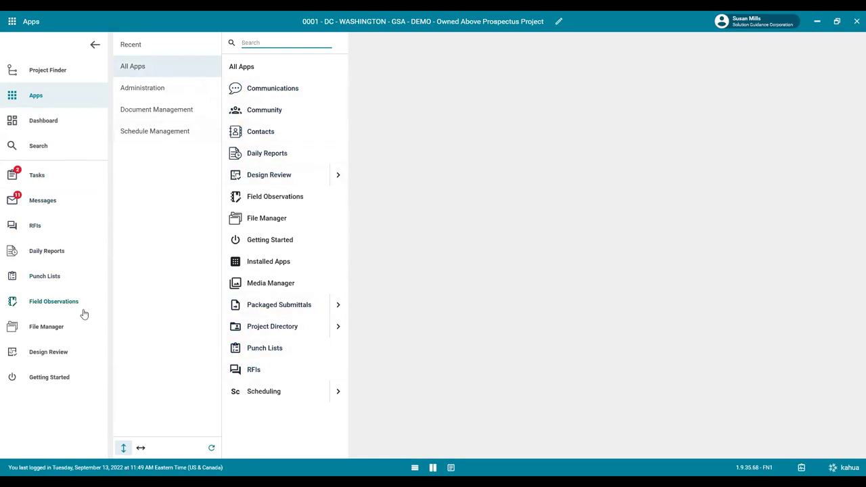
left_click(94, 255)
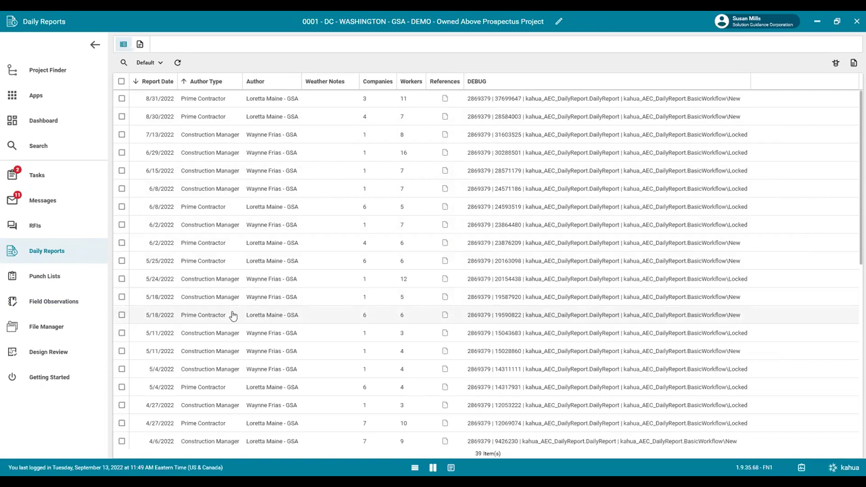
Open the 8/31/2022 daily report's details.
left_click(209, 102)
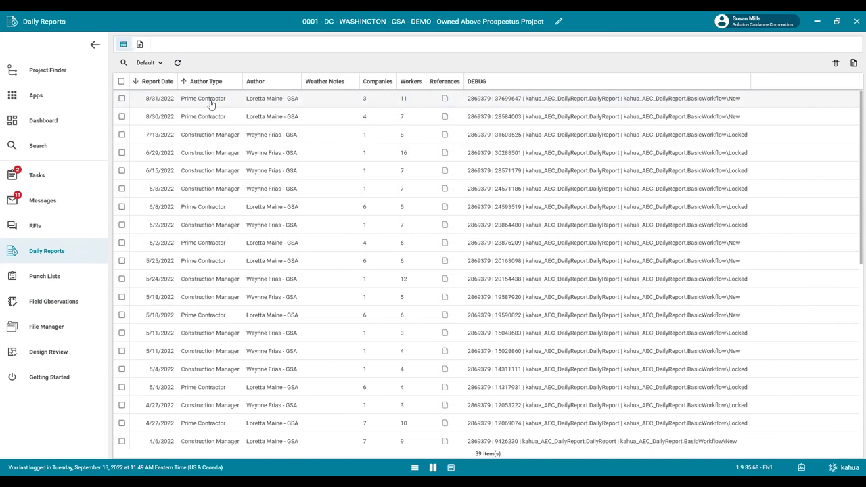
double_click(211, 103)
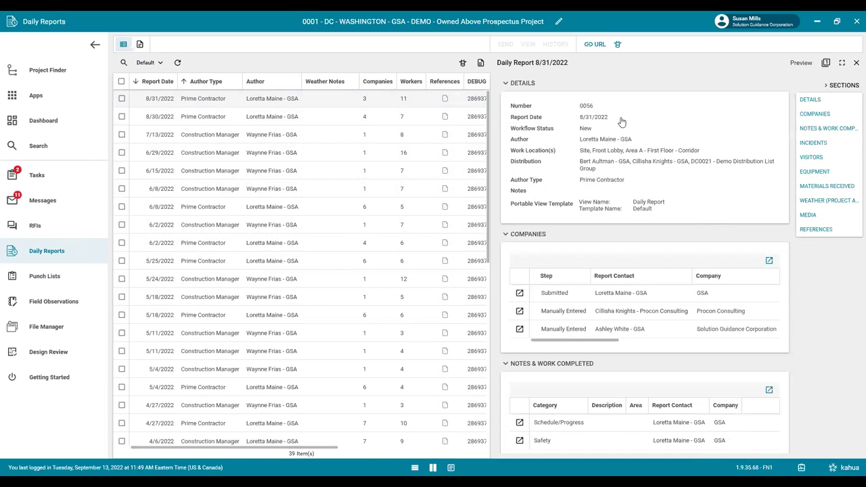
scroll(622, 121, "down", 1)
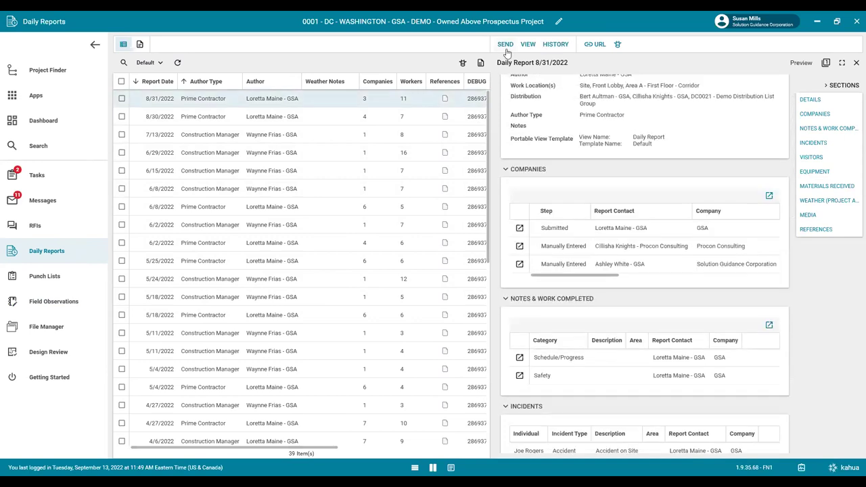
scroll(615, 116, "up", 1)
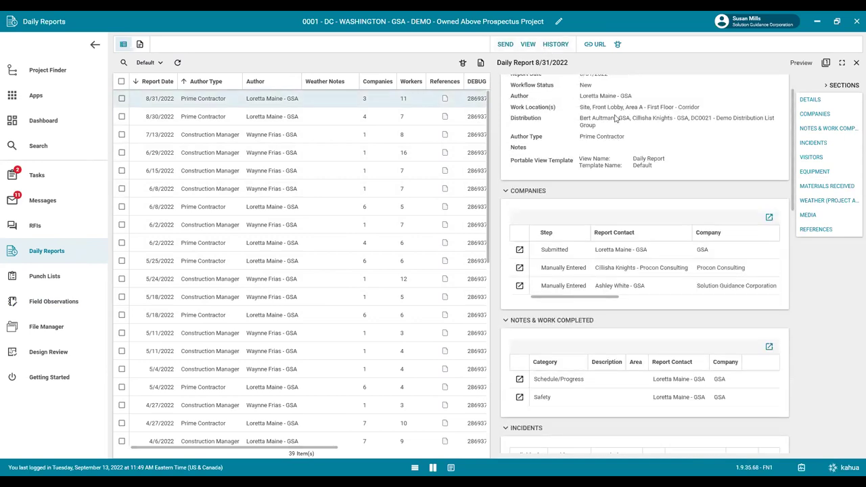
scroll(616, 119, "up", 2)
scroll(592, 129, "down", 1)
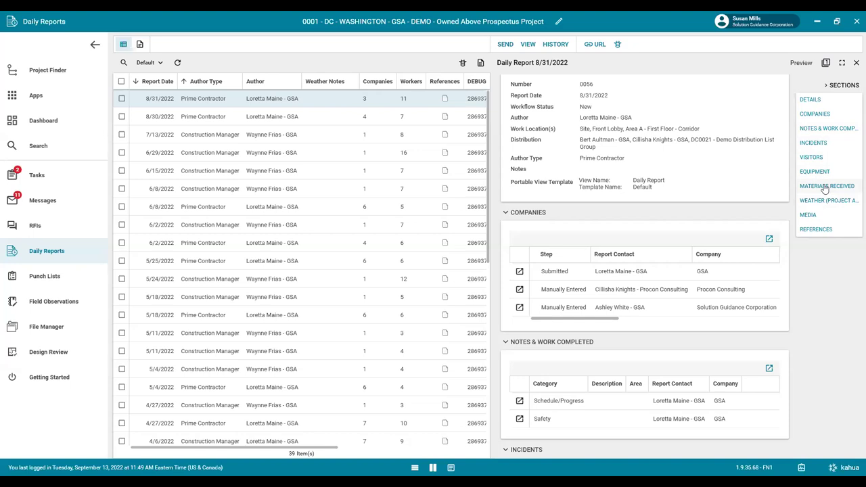
Jump to Materials Received and select the Field Observation 0037 initiating document under References.
left_click(824, 187)
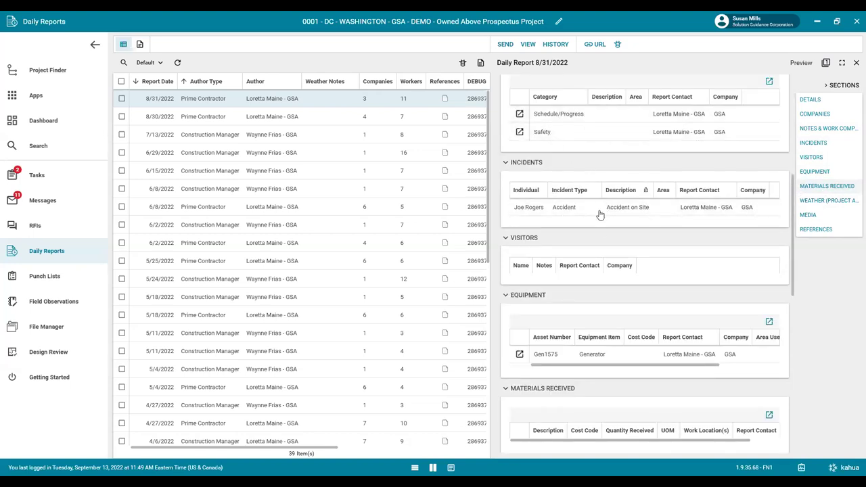
scroll(600, 298, "down", 1)
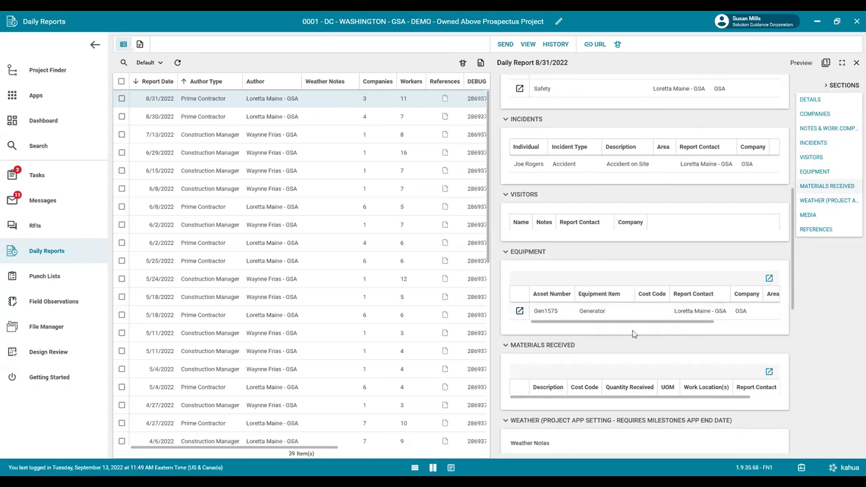
scroll(632, 333, "down", 2)
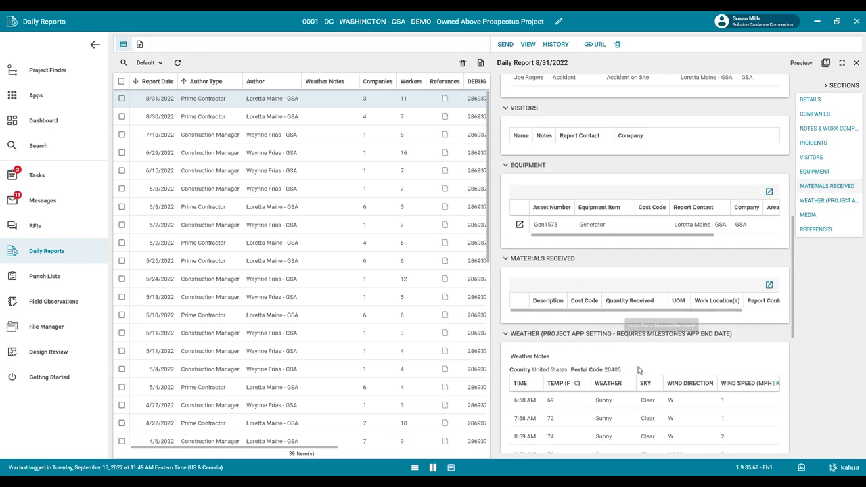
scroll(538, 368, "down", 4)
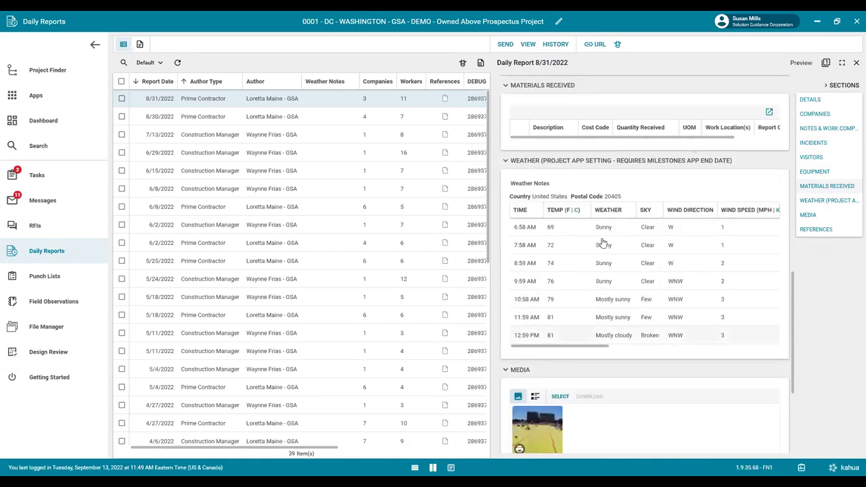
scroll(568, 340, "down", 3)
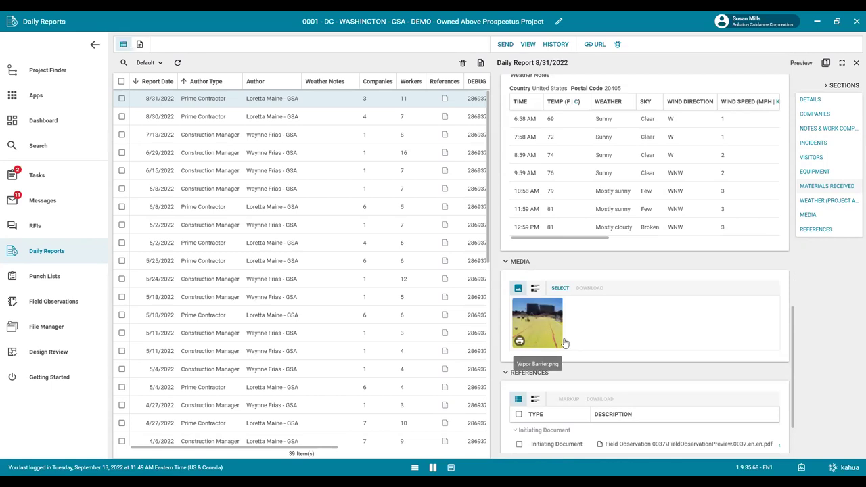
left_click(569, 448)
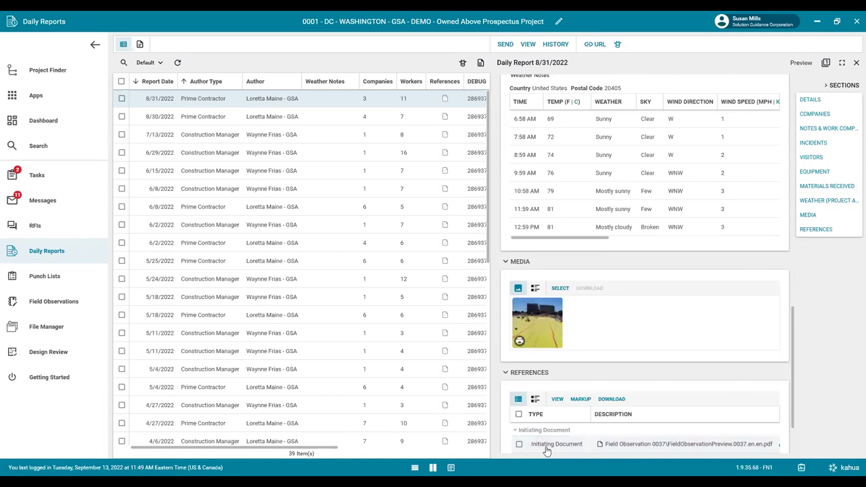
left_click(537, 444)
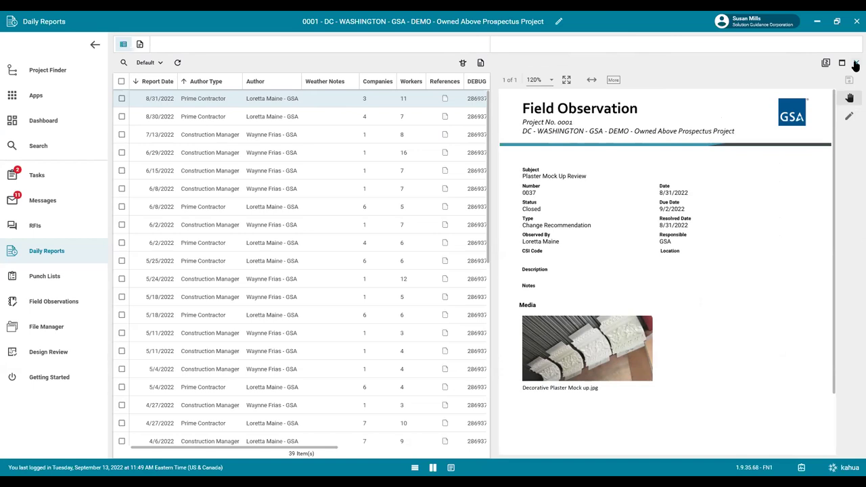
left_click(854, 62)
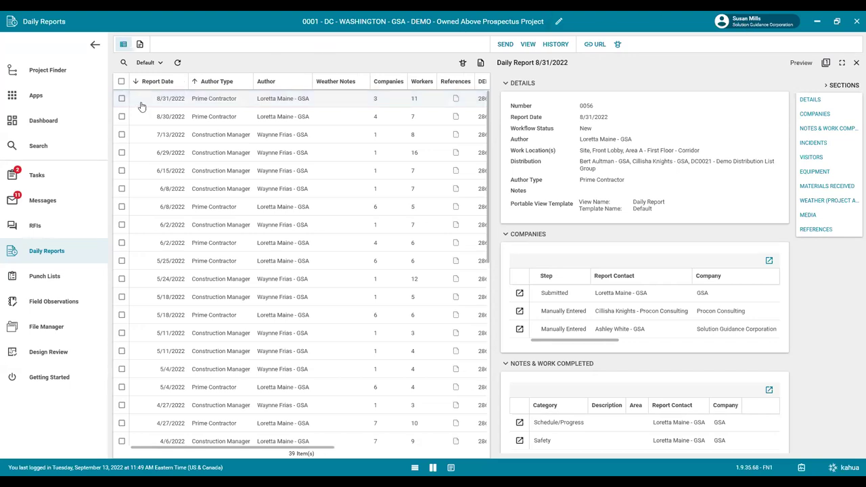
Open the Punch Lists app from the All Apps list.
left_click(58, 101)
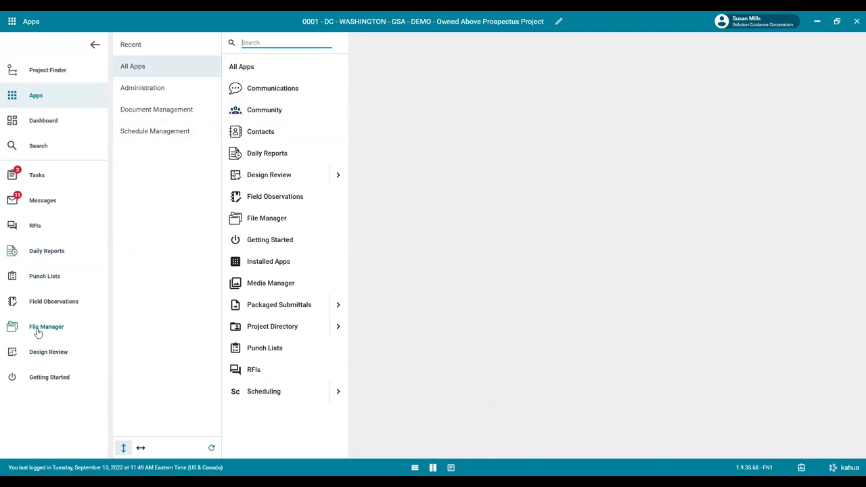
left_click(115, 279)
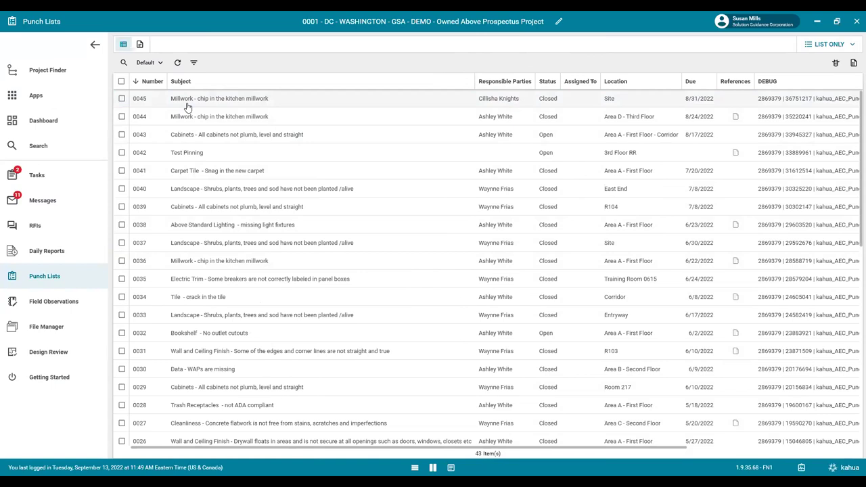
Open punch item 0045 and view its printable Punch List Item Details report.
left_click(320, 105)
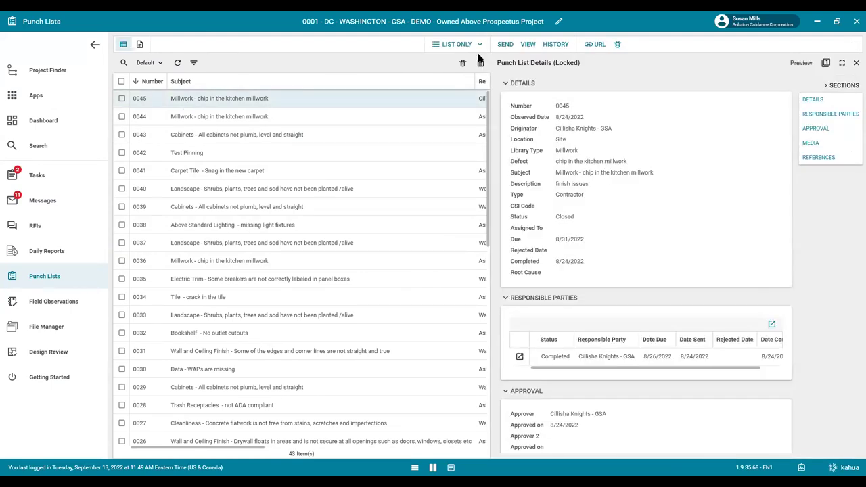
left_click(527, 44)
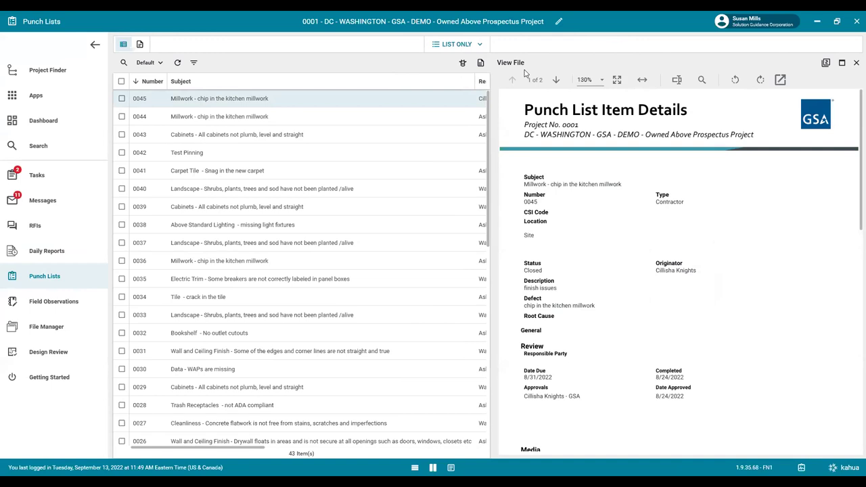
Close the printable report and start a new message for punch item 0045.
left_click(855, 63)
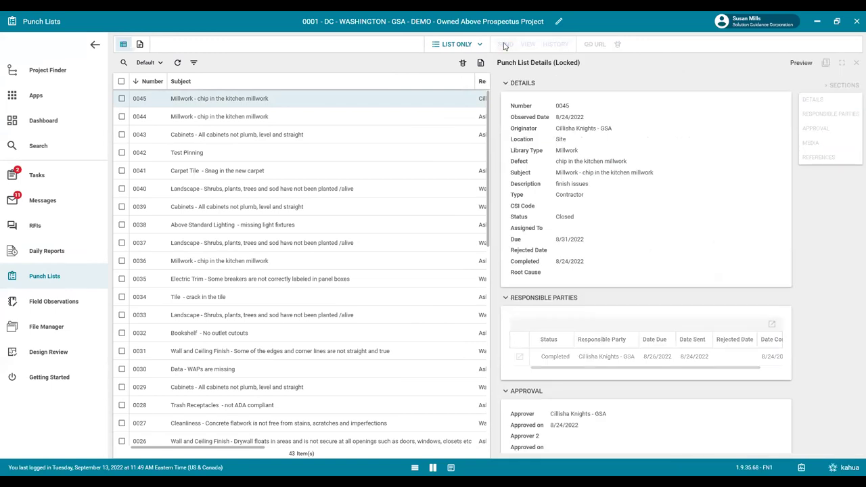
left_click(504, 45)
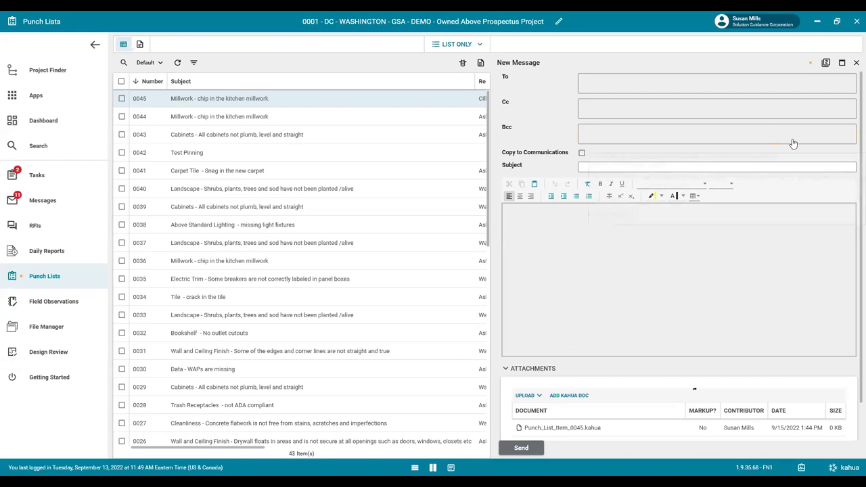
Discard the unsent message draft and close item 0045's details panel.
left_click(855, 63)
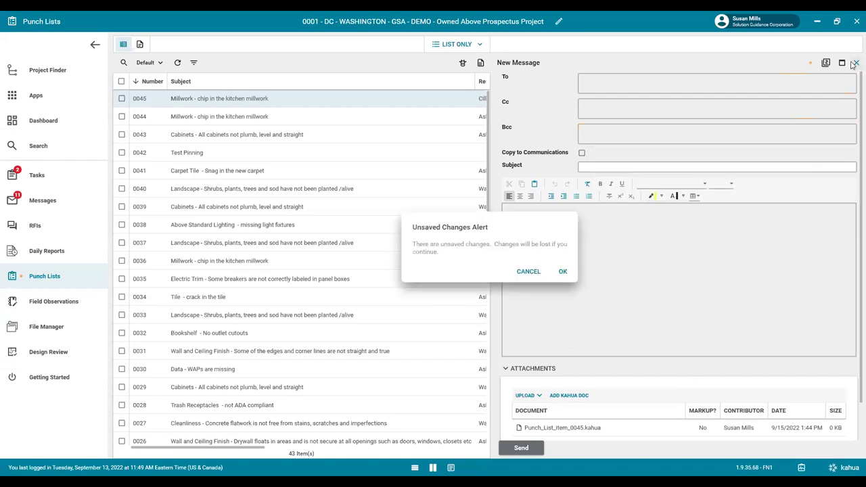
left_click(563, 272)
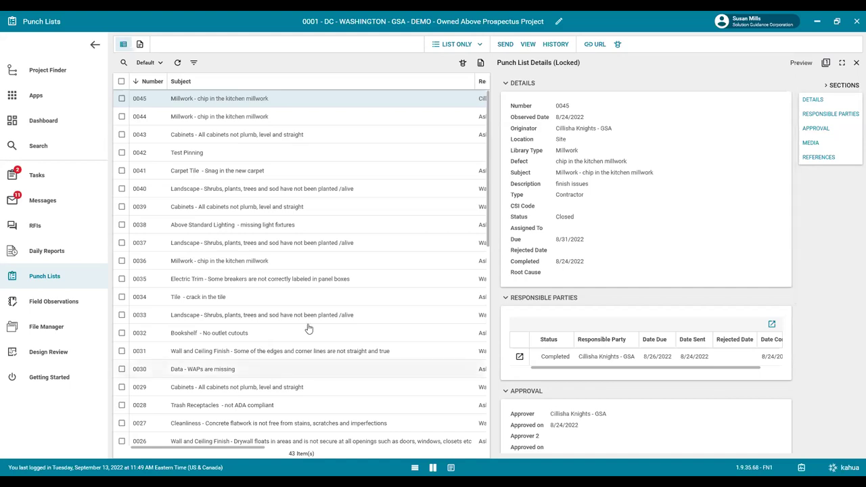
key("Escape")
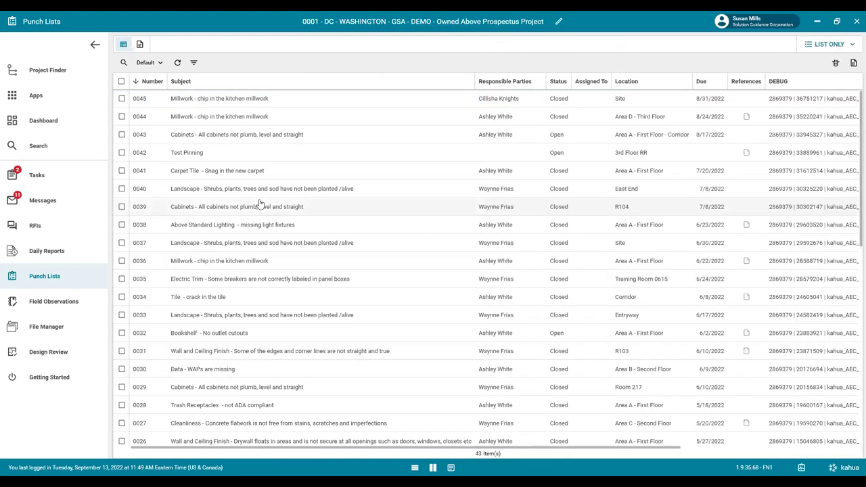
Open the RFIs app from the All Apps list.
left_click(43, 98)
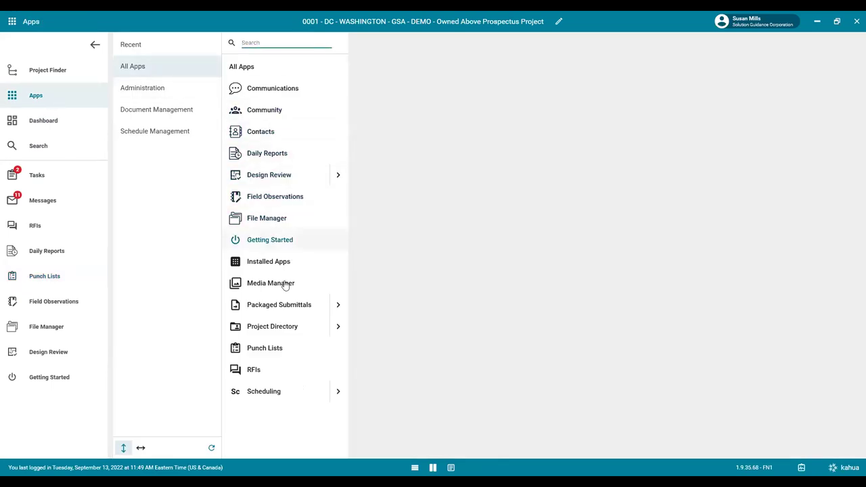
left_click(263, 372)
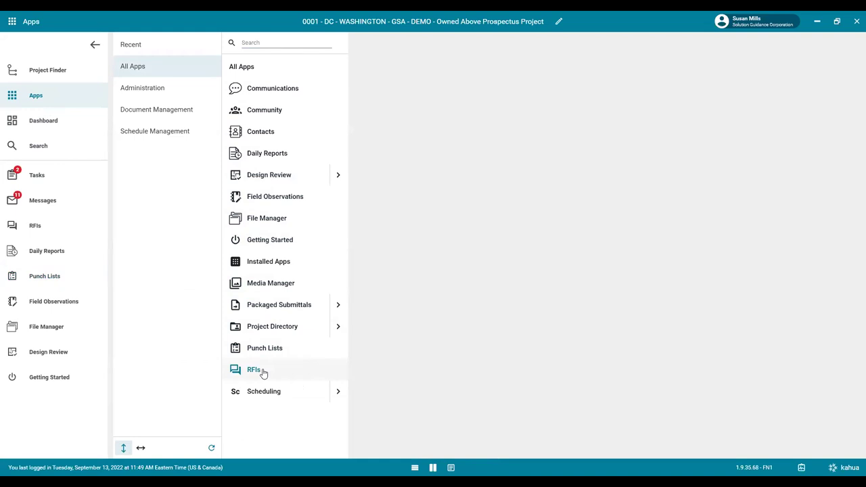
left_click(24, 224)
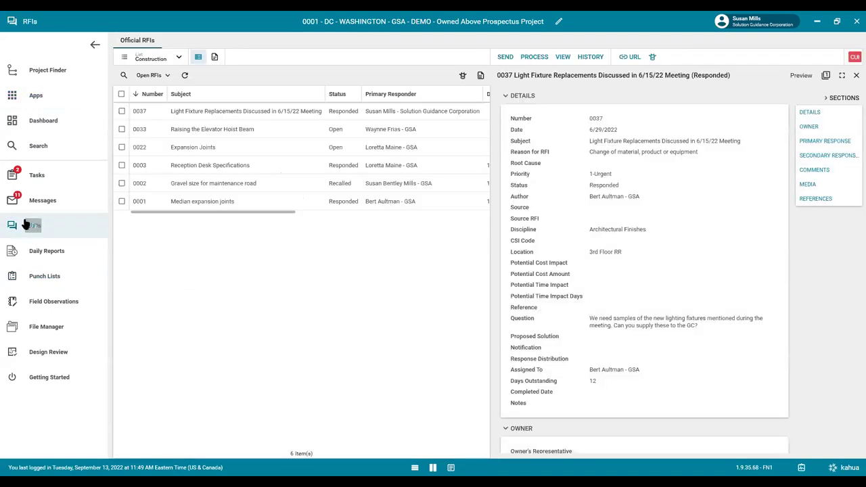
Close RFI 0037's details, try the Default view, then switch to Overdue and Due Today.
left_click(831, 77)
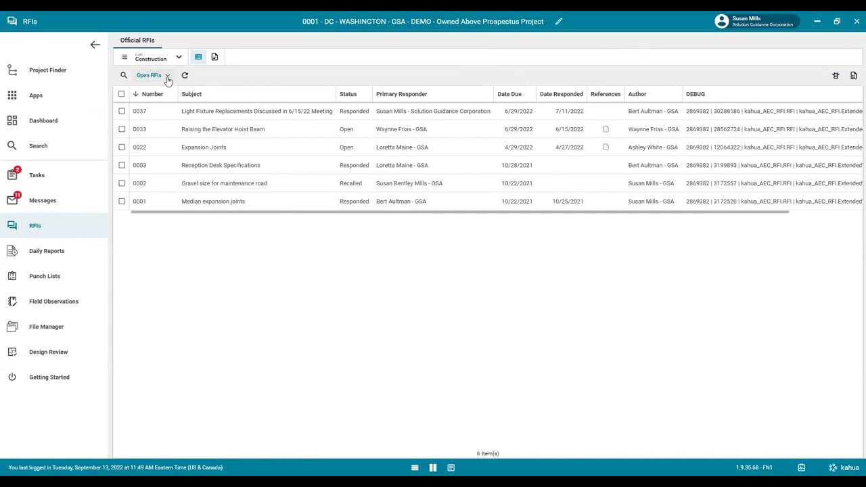
left_click(167, 77)
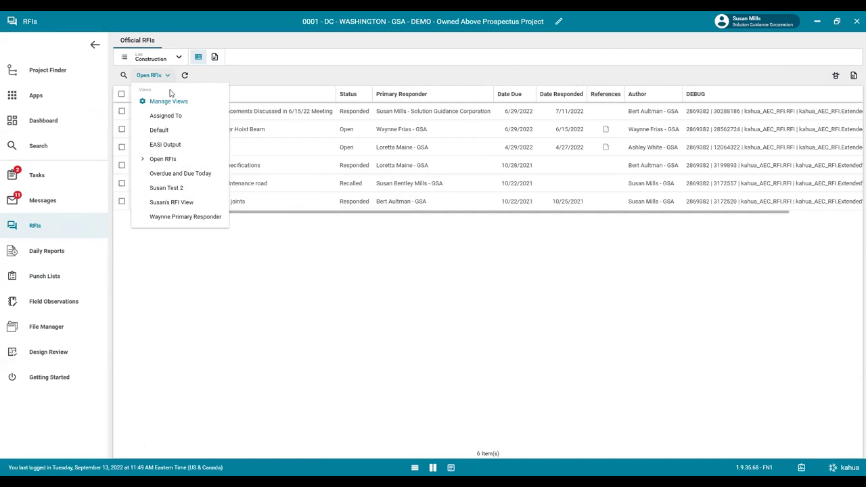
left_click(176, 138)
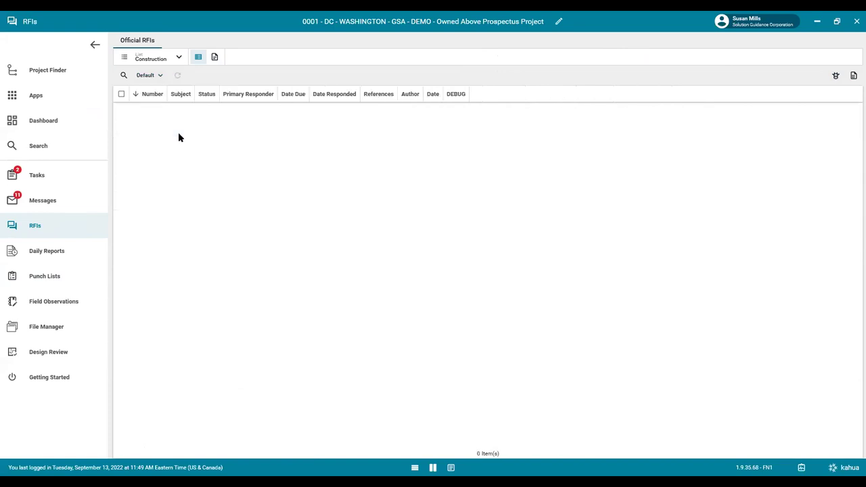
left_click(160, 75)
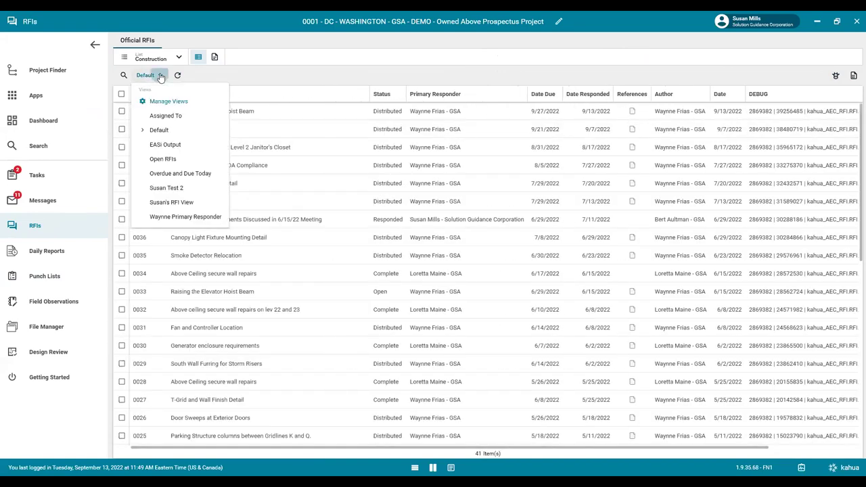
left_click(172, 177)
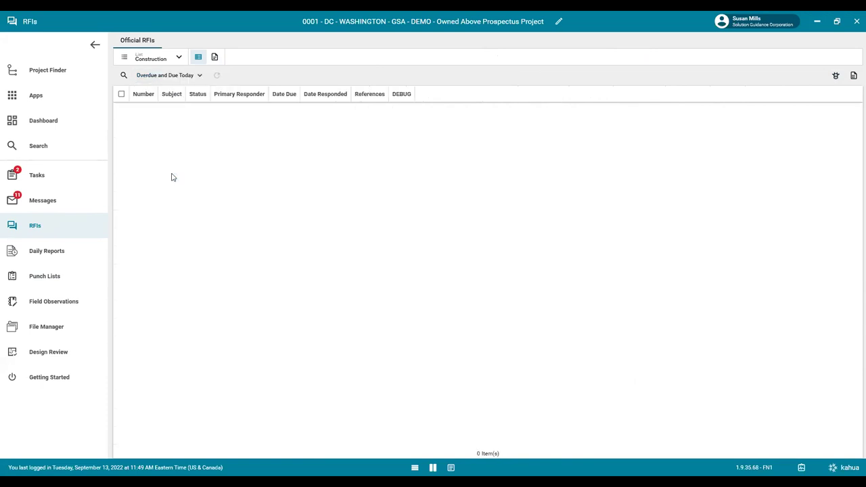
Briefly open and close view management, leaving the saved views list open.
left_click(169, 76)
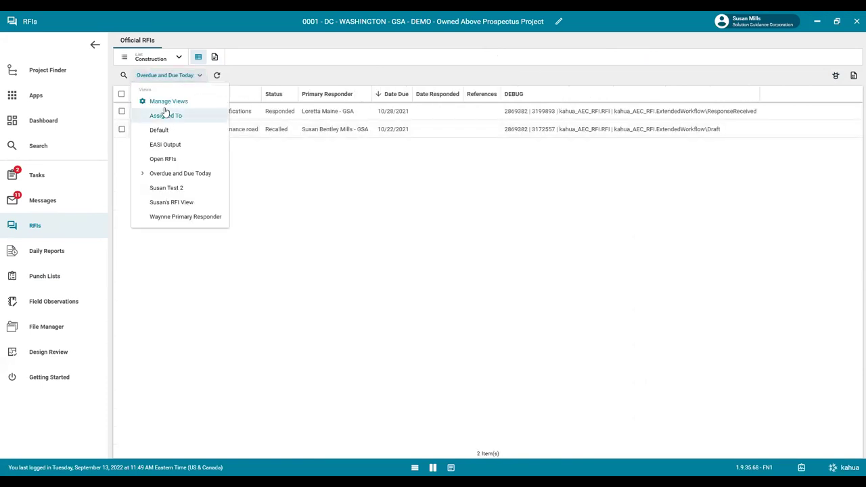
key("Return")
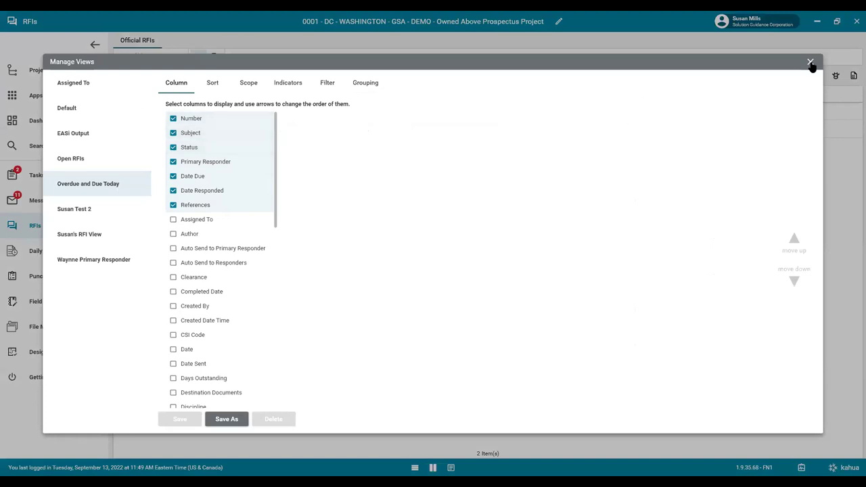
key("Escape")
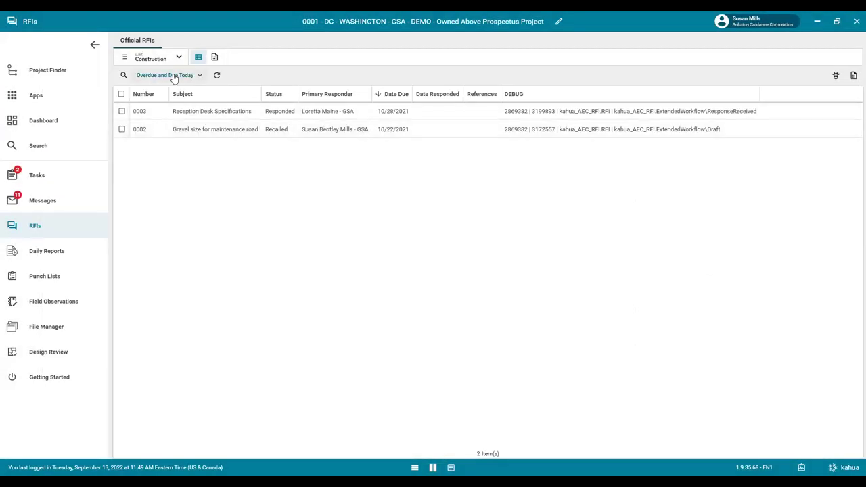
left_click(174, 77)
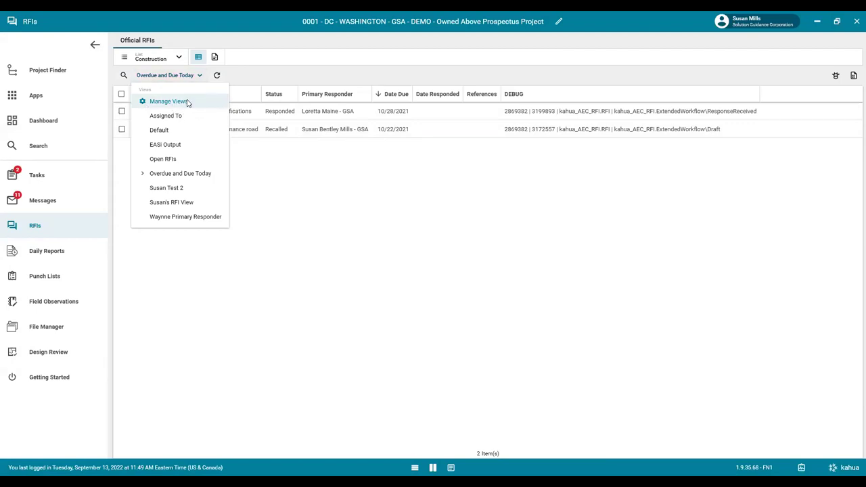
In Manage Views, dismiss the EASi Output lock warning and select the Default view.
left_click(187, 103)
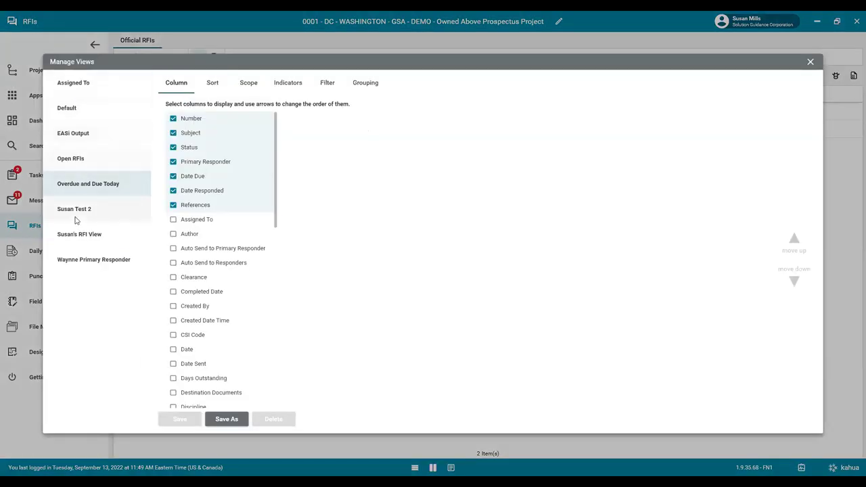
left_click(59, 134)
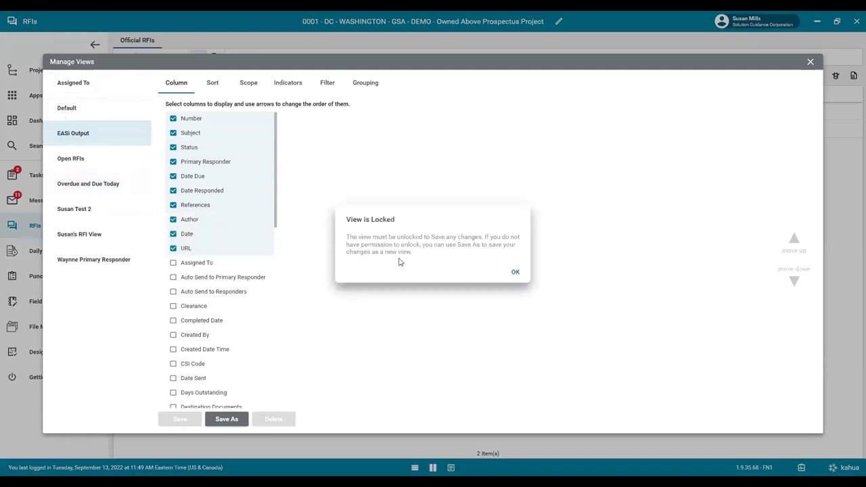
left_click(512, 271)
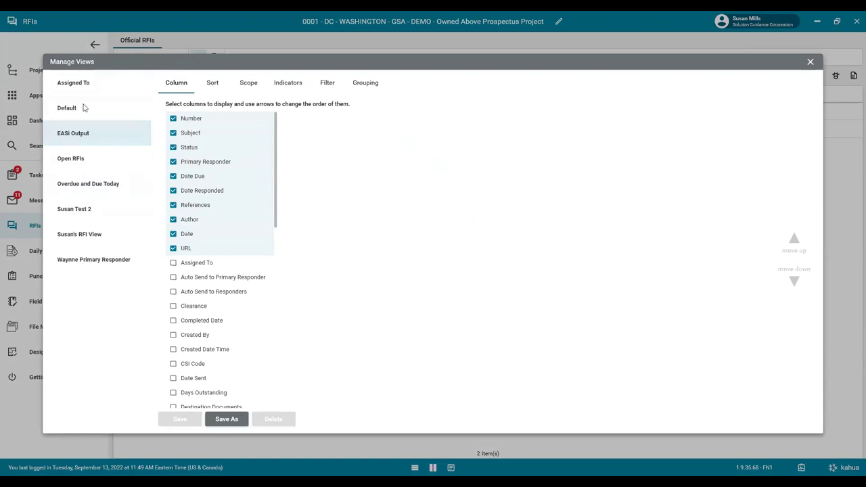
left_click(63, 110)
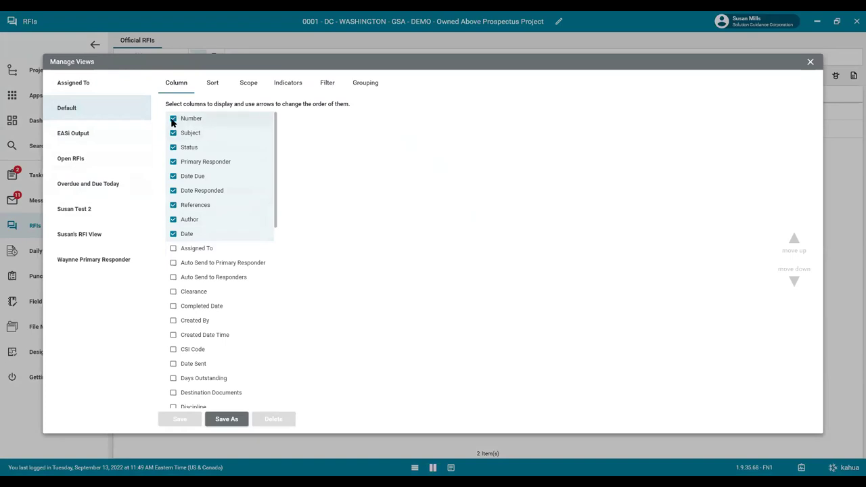
Hide the References column and show the Days Outstanding column in the Default view.
left_click(173, 207)
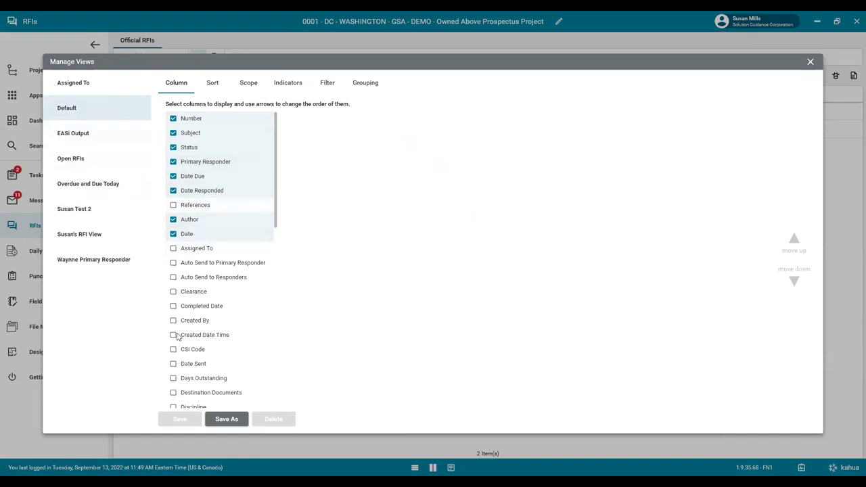
left_click(174, 379)
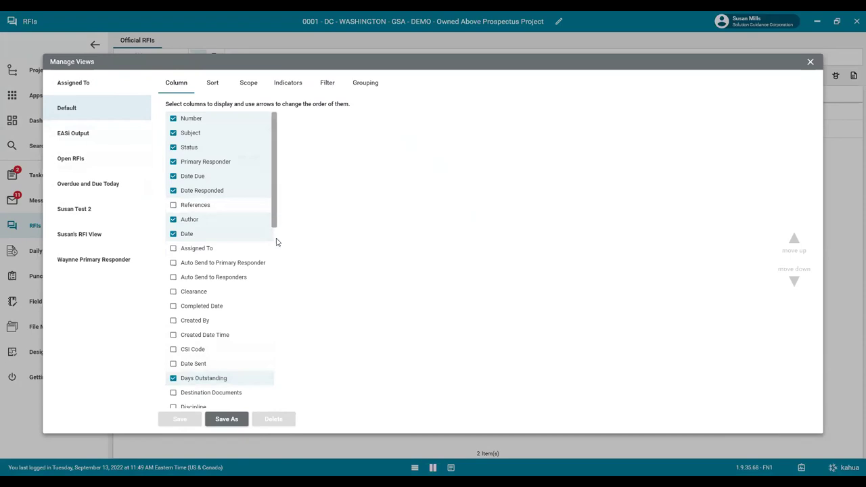
scroll(276, 243, "down", 4)
scroll(276, 259, "up", 4)
scroll(266, 187, "up", 1)
left_click(205, 85)
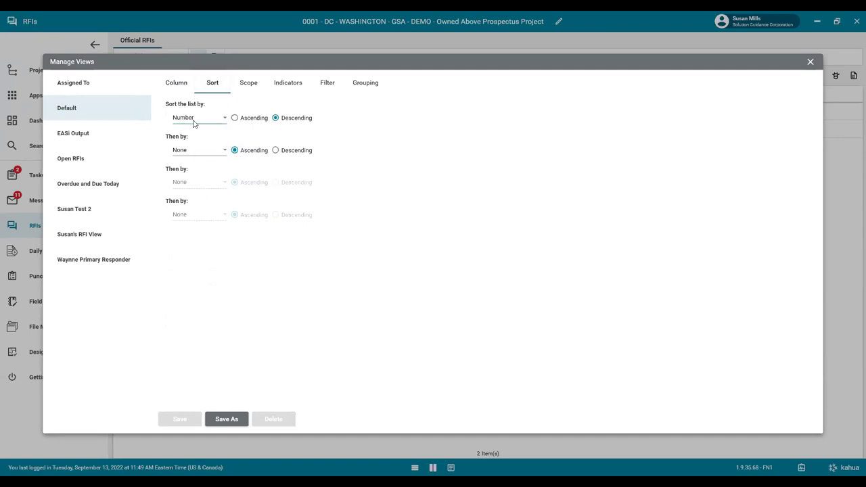
Set the Default view's sort to Number ascending, then by Author.
left_click(234, 118)
left_click(187, 152)
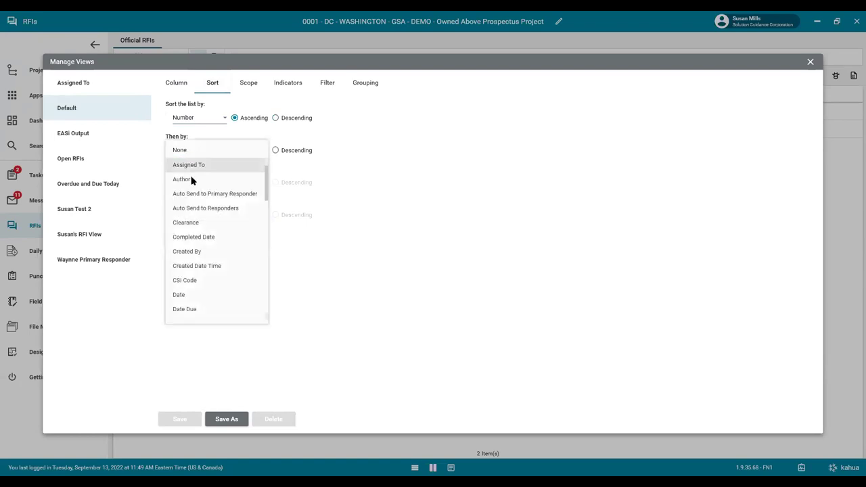
left_click(192, 180)
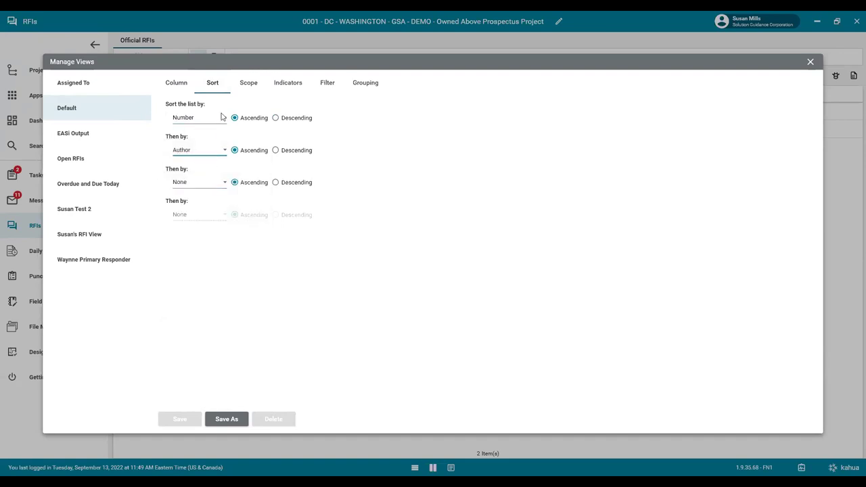
left_click(248, 90)
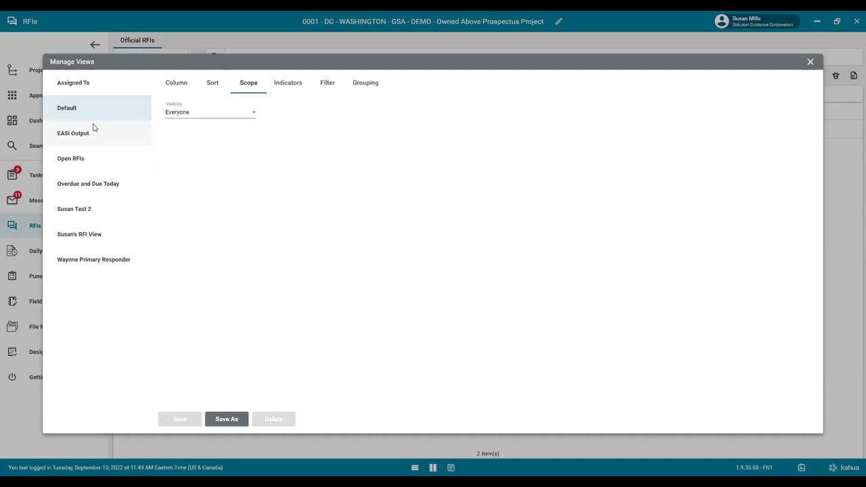
Set the Default view's visibility to Just Me and review its Indicators settings.
left_click(196, 113)
left_click(195, 128)
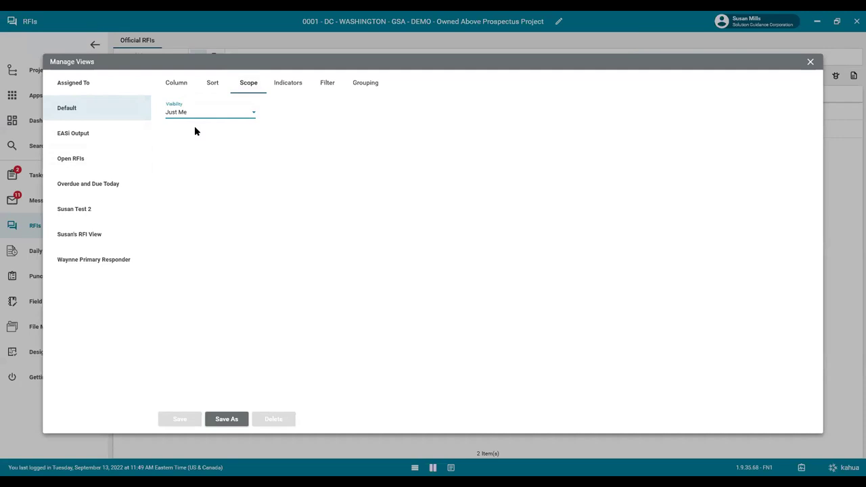
left_click(285, 86)
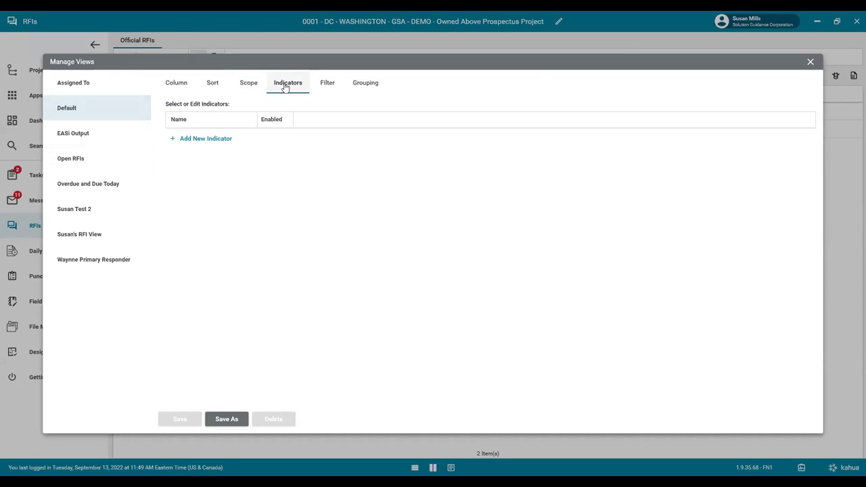
Start a filter condition on the Author field, leaving the comparison operator unchosen.
left_click(330, 85)
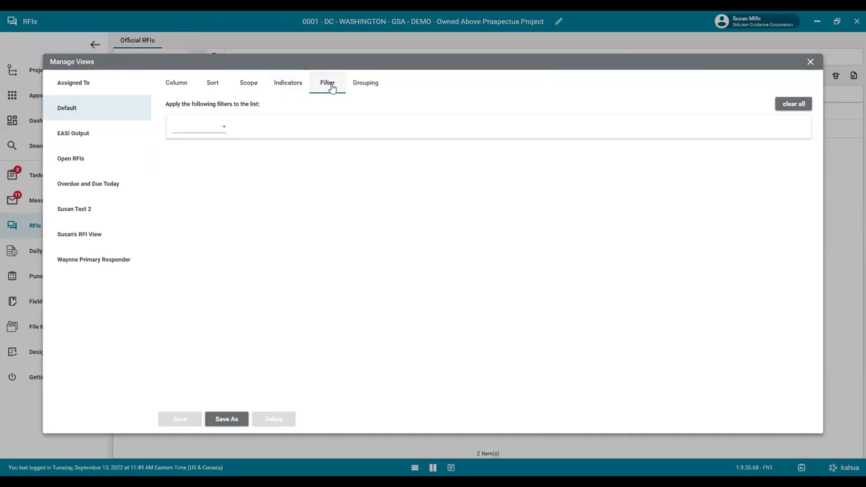
left_click(223, 128)
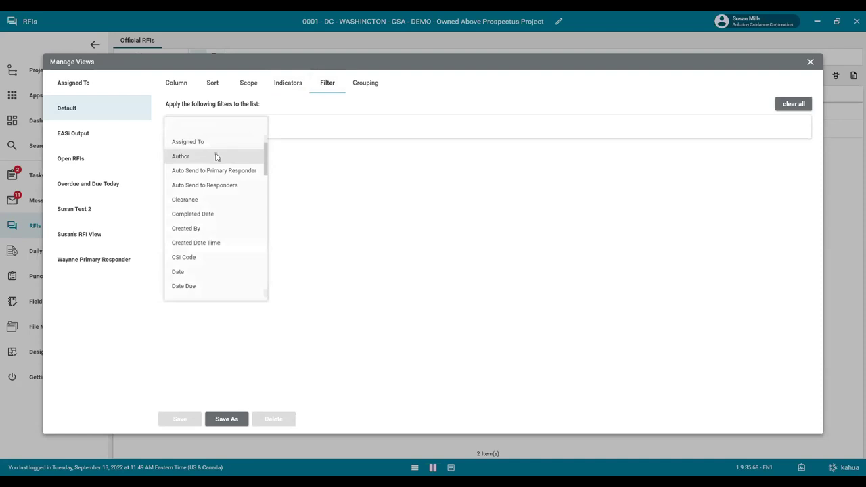
left_click(216, 156)
left_click(267, 127)
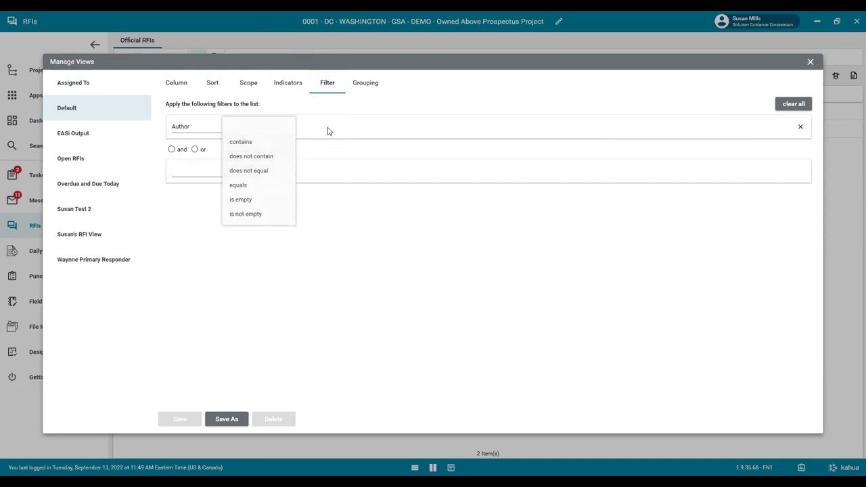
left_click(196, 129)
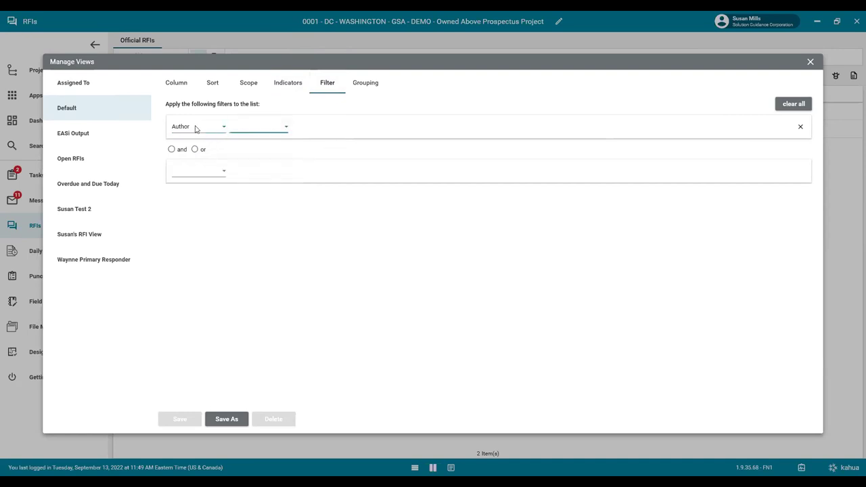
left_click(357, 92)
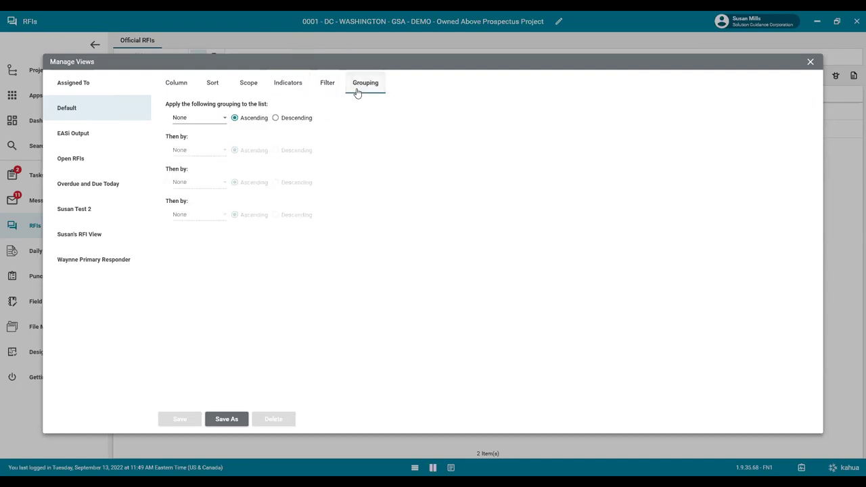
Group by Author, then cancel Save As and close Manage Views without saving.
left_click(209, 118)
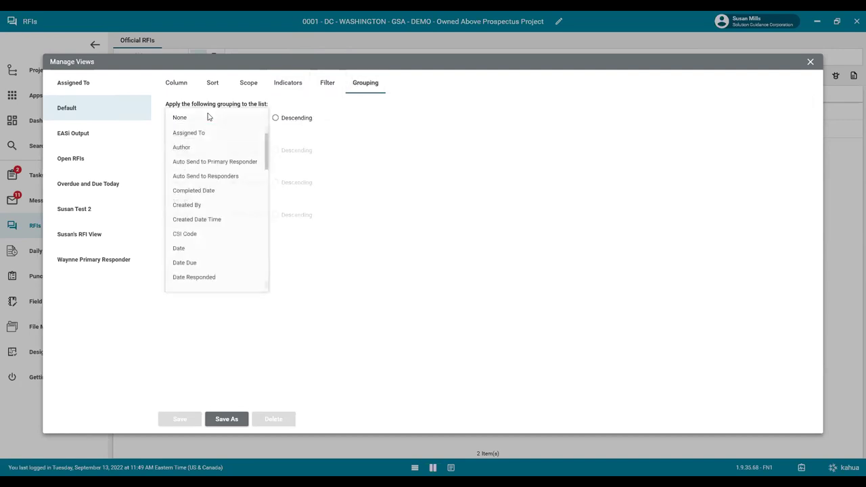
left_click(208, 149)
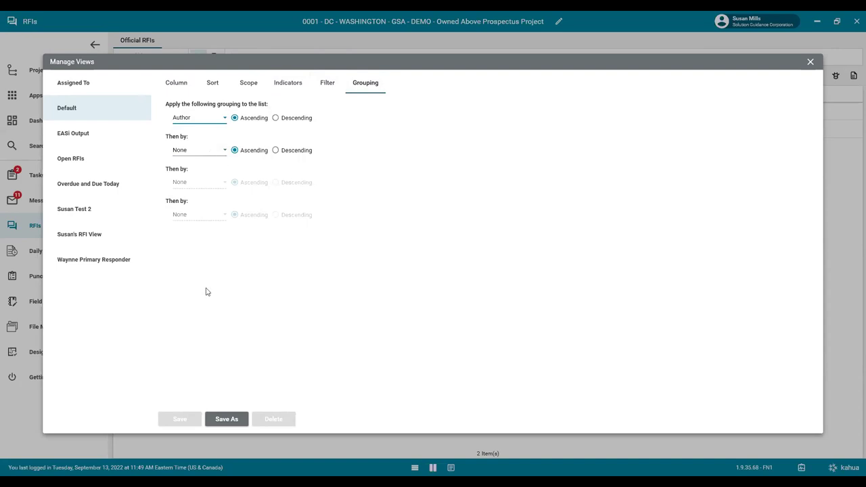
left_click(233, 418)
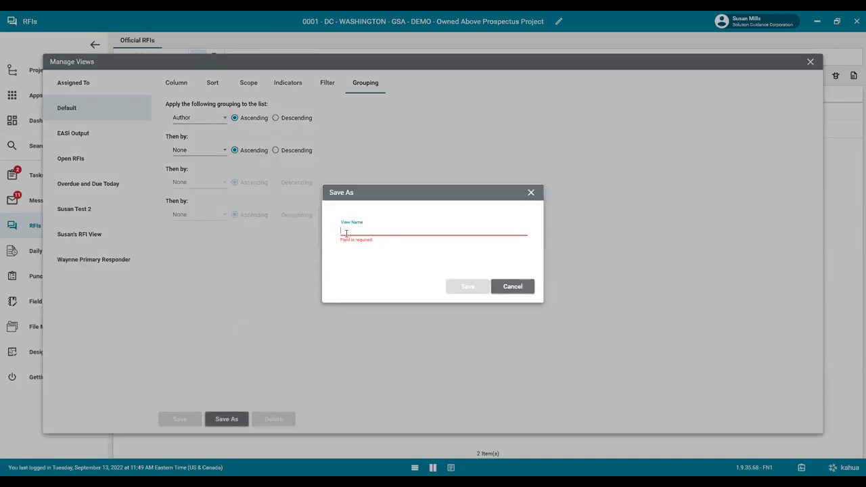
left_click(534, 195)
left_click(809, 66)
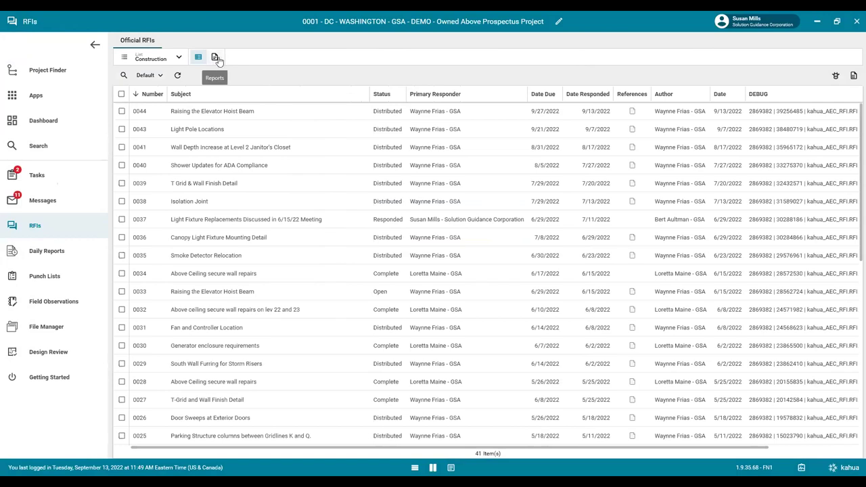
Open the Detailed RFI Report's details from the reports list, leaving its Filter empty.
left_click(215, 59)
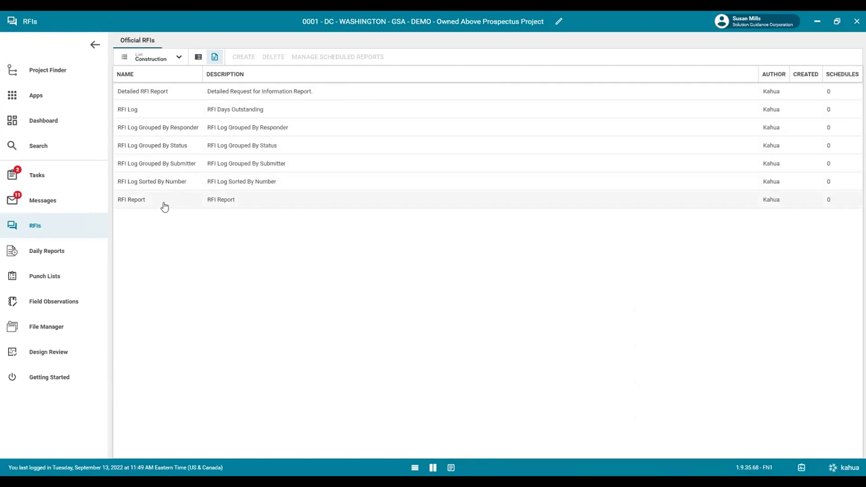
left_click(227, 95)
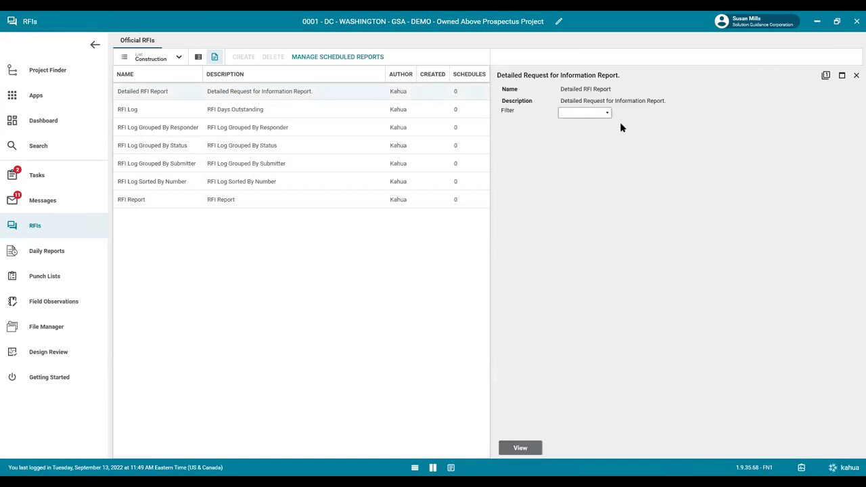
left_click(601, 117)
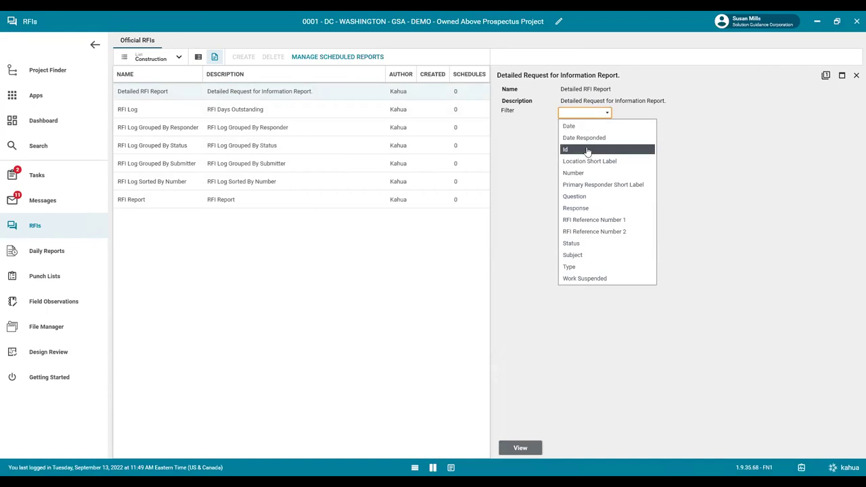
left_click(733, 175)
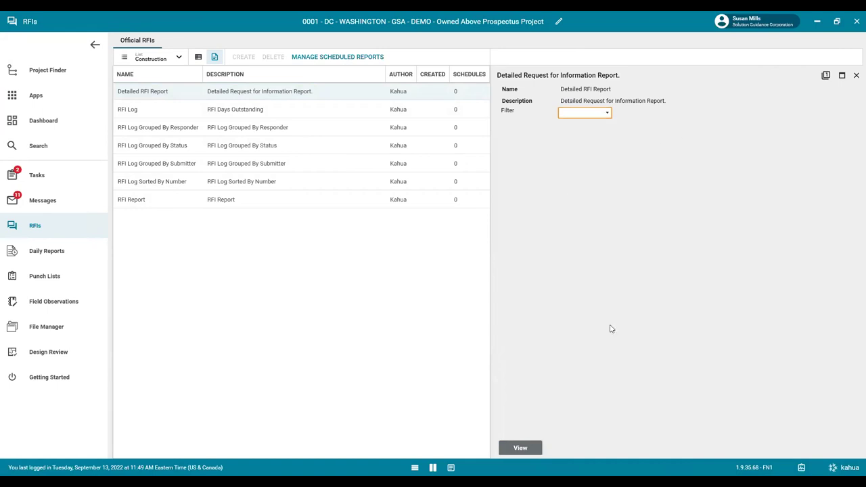